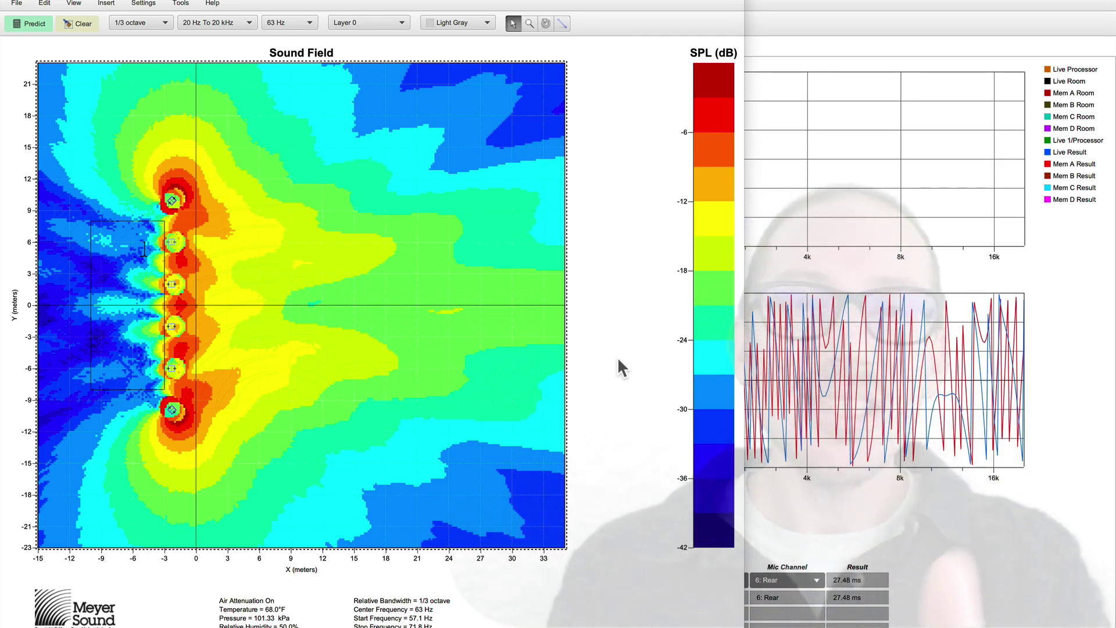
# Step: Switch from the MAPP XT 63 Hz plot to AES Convention Paper 7971 in Preview
pyautogui.press('super+Tab')
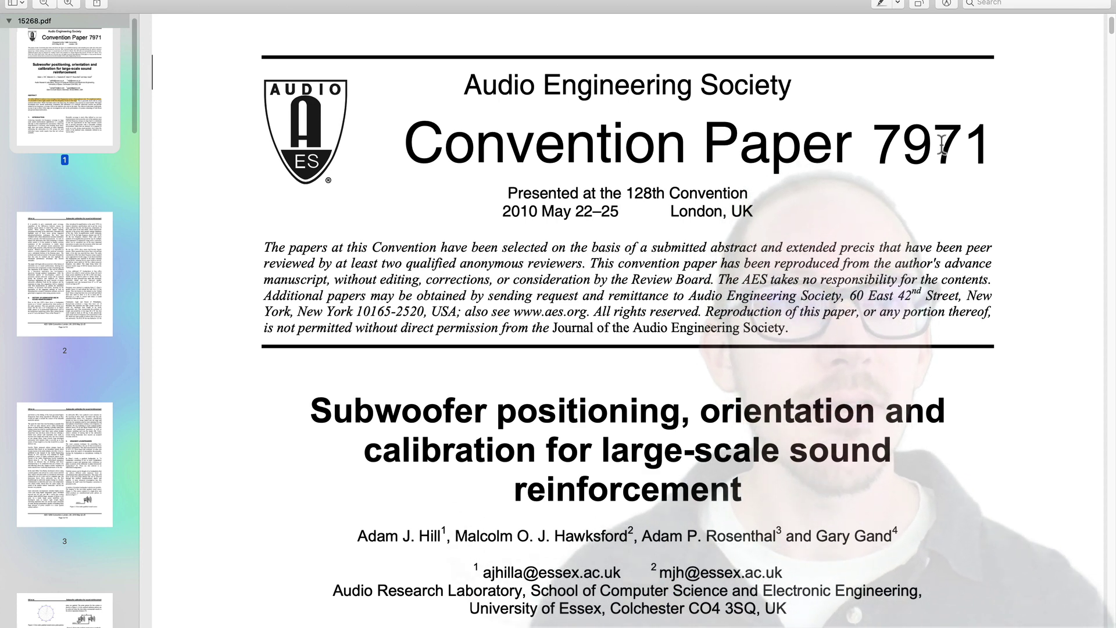
# Step: Scroll the AES paper, then scroll the Sound Design Live article toward section 1 in Chrome
pyautogui.scroll(-5, 731, 385)
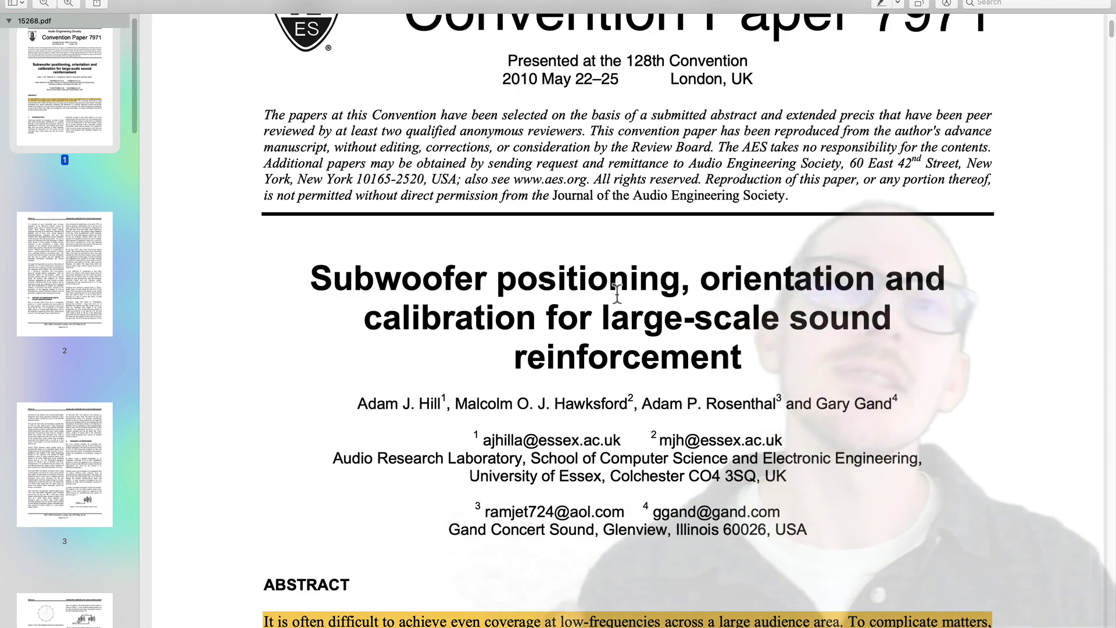
pyautogui.press('super+Tab')
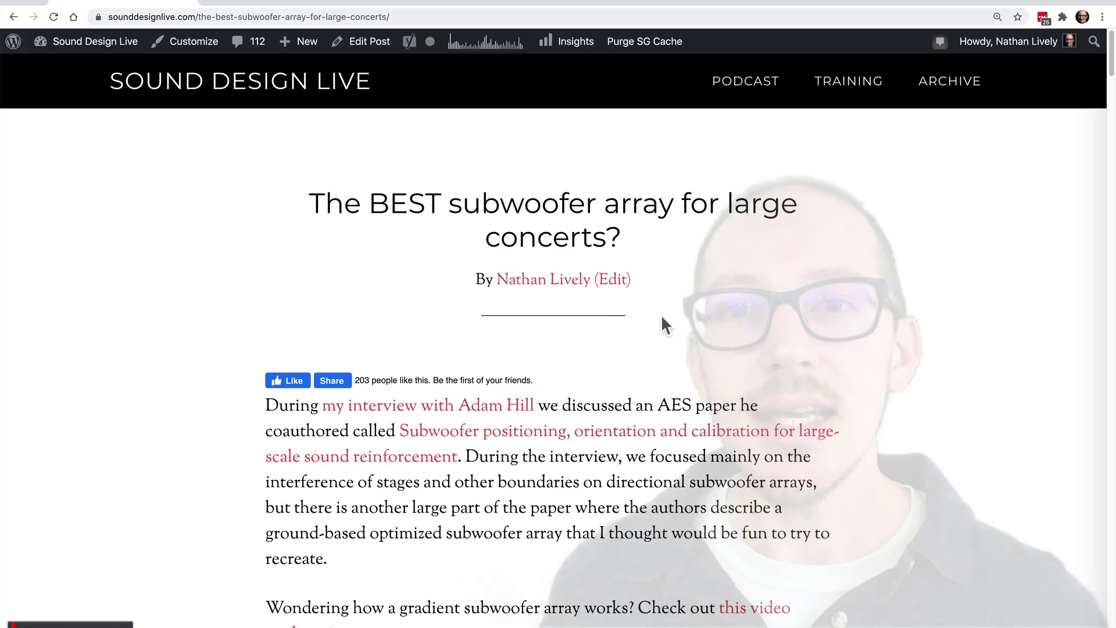
pyautogui.scroll(-8, 662, 317)
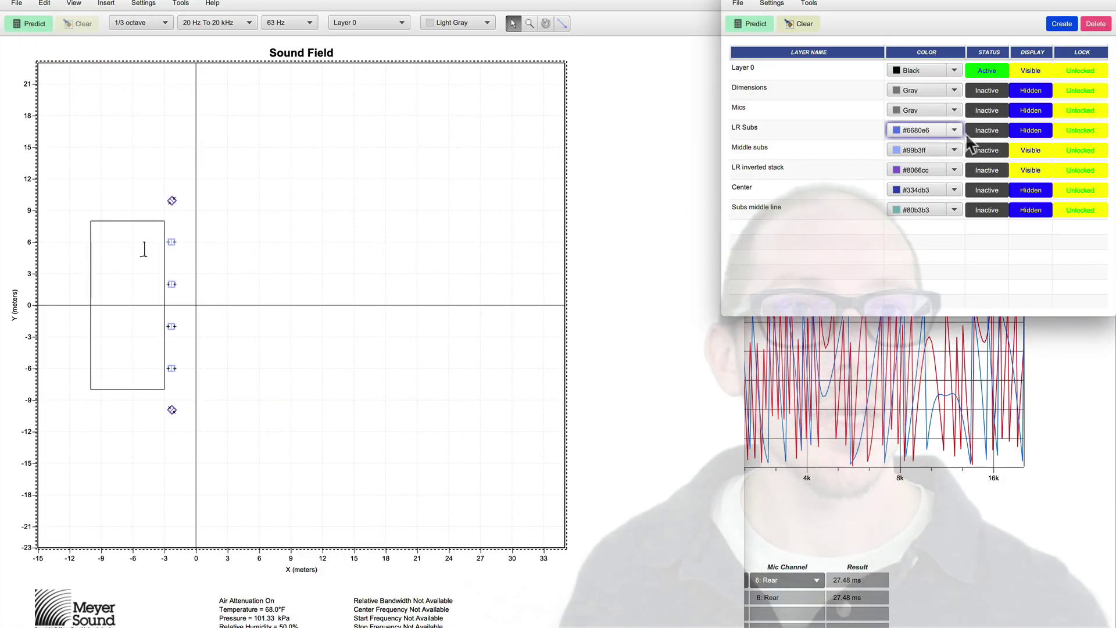
# Step: Hide the Middle subs and LR inverted stack layers, then switch back to the AES paper
pyautogui.click(1031, 150)
pyautogui.click(1031, 170)
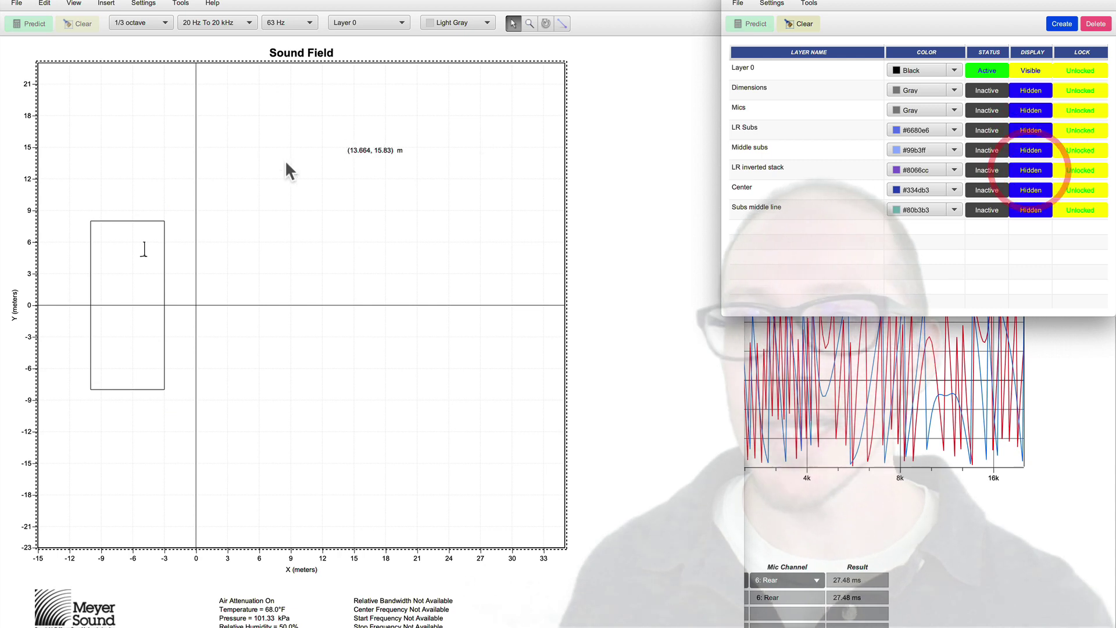
pyautogui.click(260, 180)
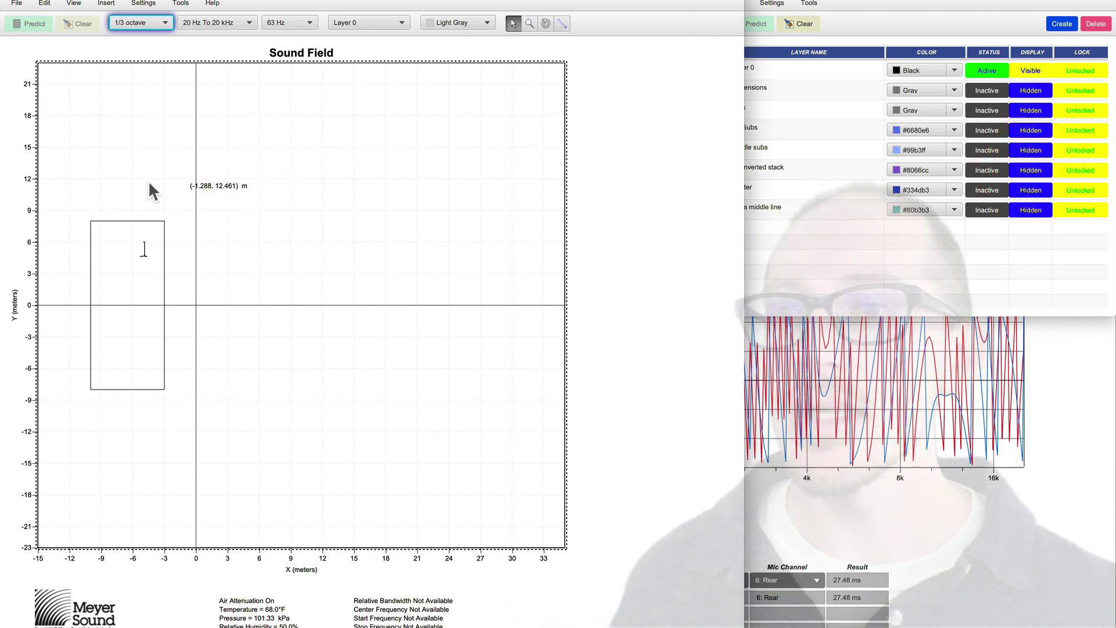
pyautogui.moveTo(85, 183); pyautogui.dragTo(177, 423)
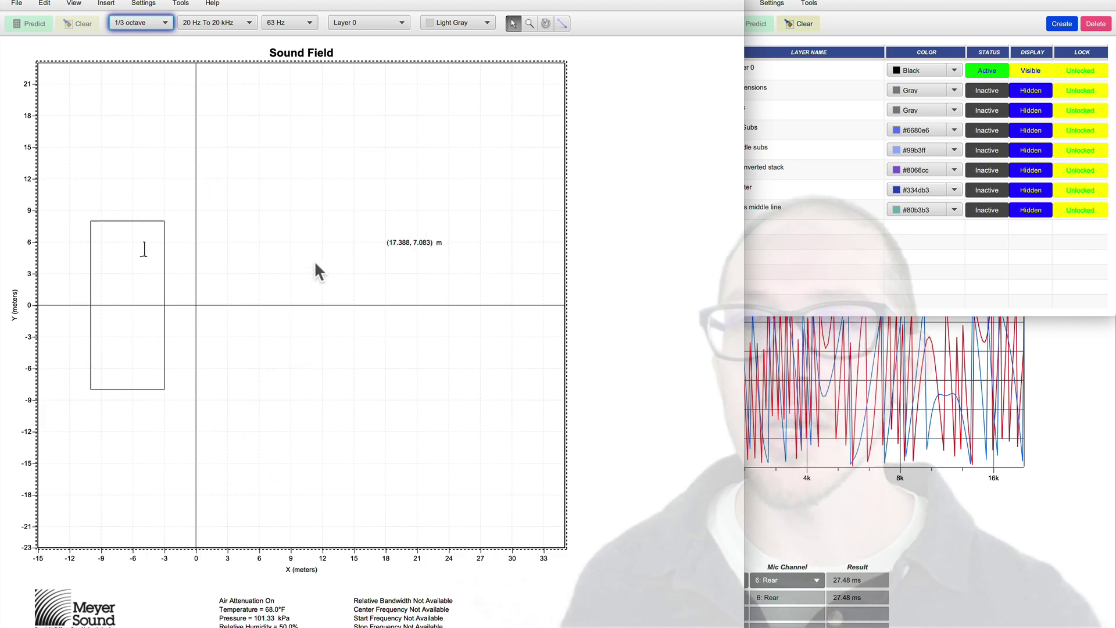
pyautogui.press('super+Tab')
pyautogui.click(433, 314)
# Step: Go to section 9, Optimal Subwoofer Setup, on page 12 of the AES paper
pyautogui.press('super+Tab')
pyautogui.click(436, 325)
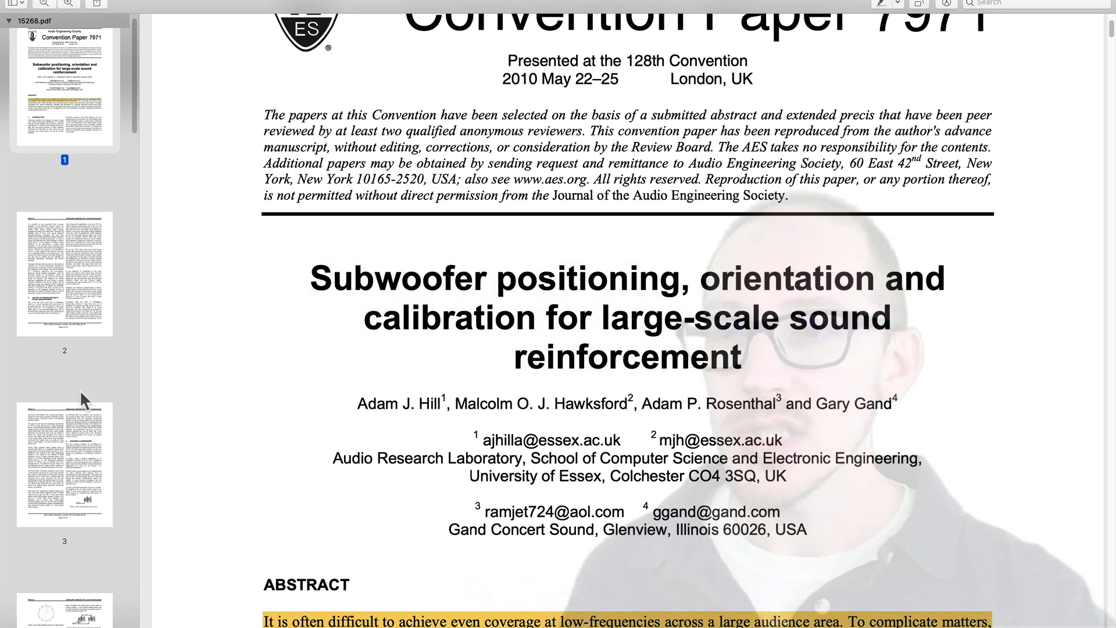
pyautogui.scroll(-10, 79, 389)
pyautogui.scroll(-12, 80, 393)
pyautogui.scroll(-10, 81, 398)
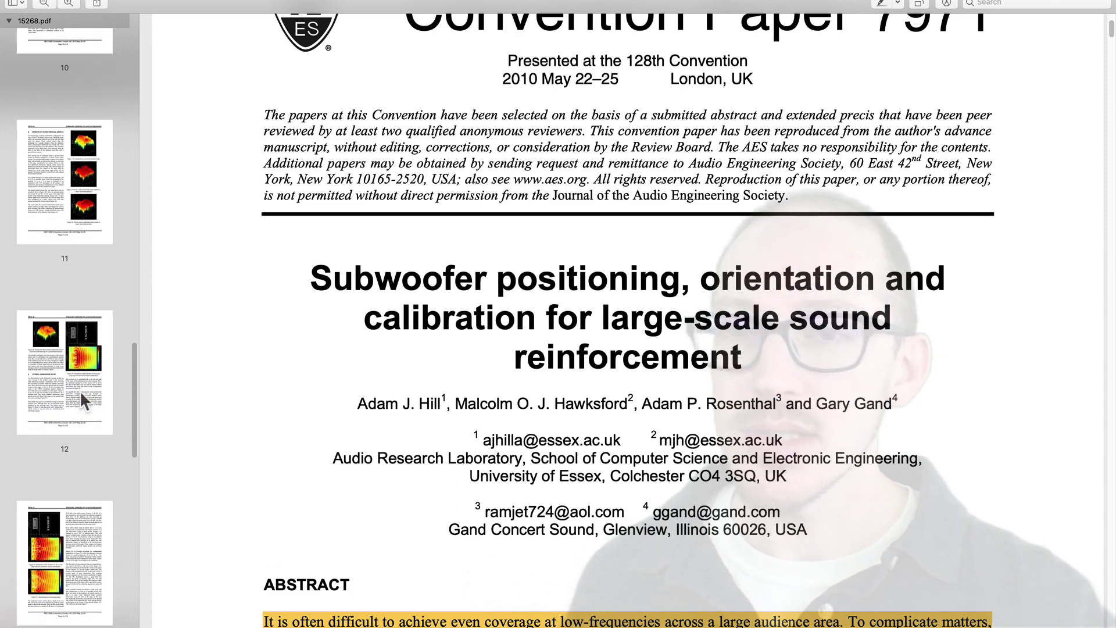
pyautogui.click(79, 390)
pyautogui.scroll(-10, 543, 421)
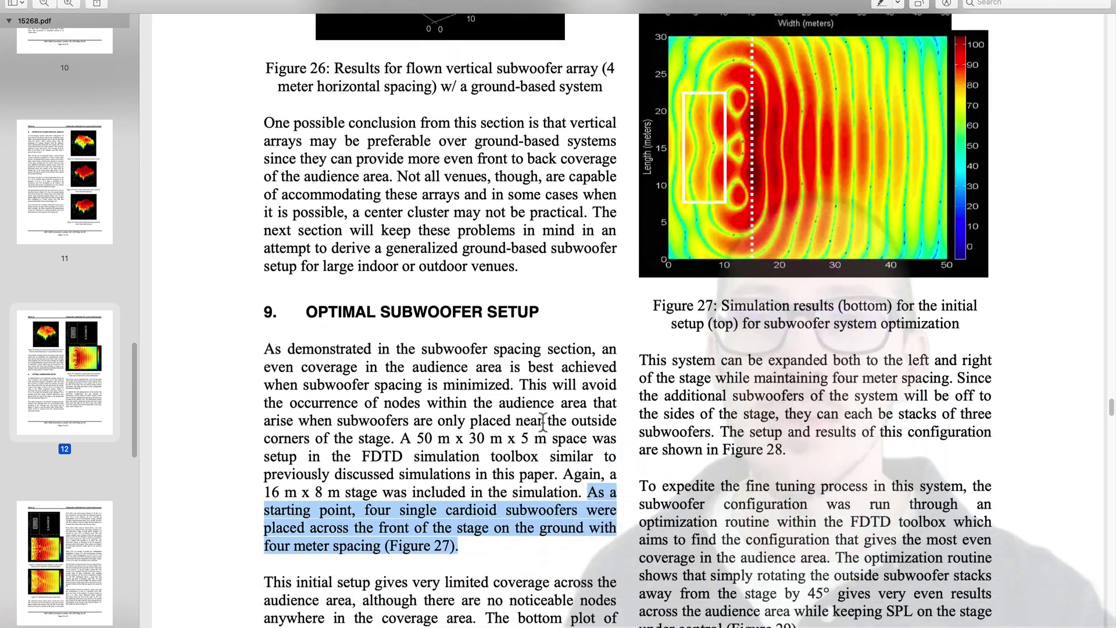
pyautogui.scroll(-3, 543, 422)
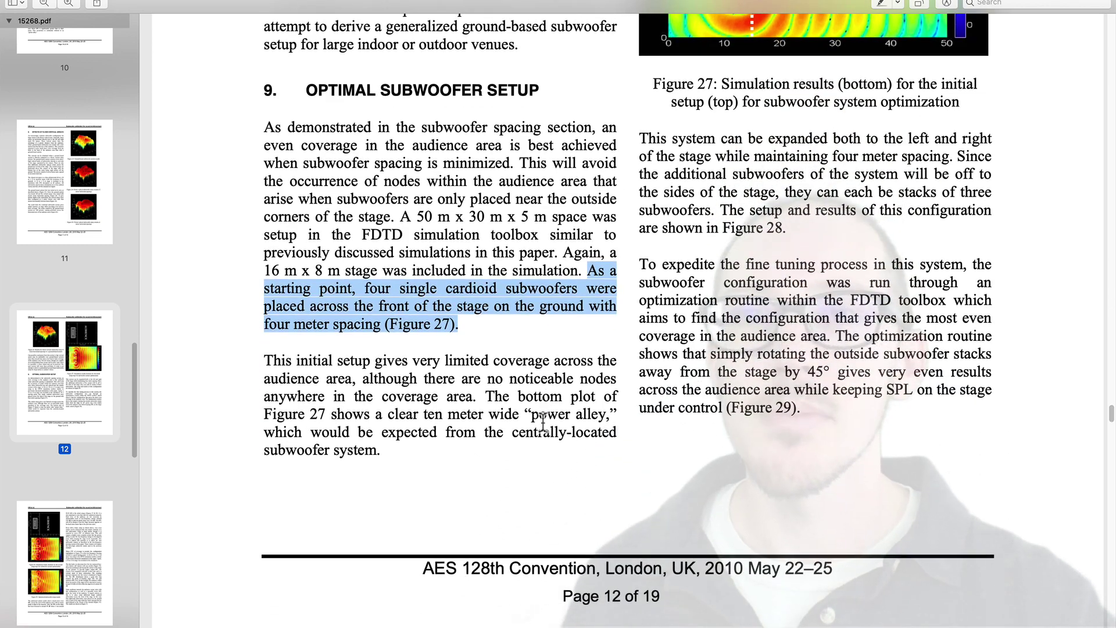
pyautogui.scroll(6, 543, 422)
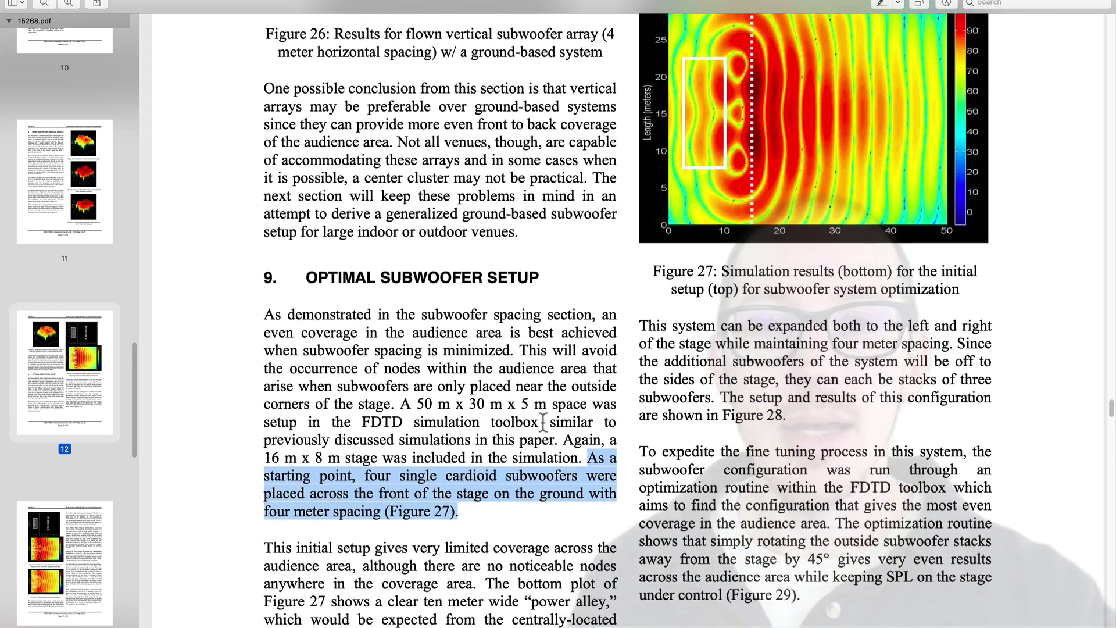
pyautogui.scroll(-7, 550, 430)
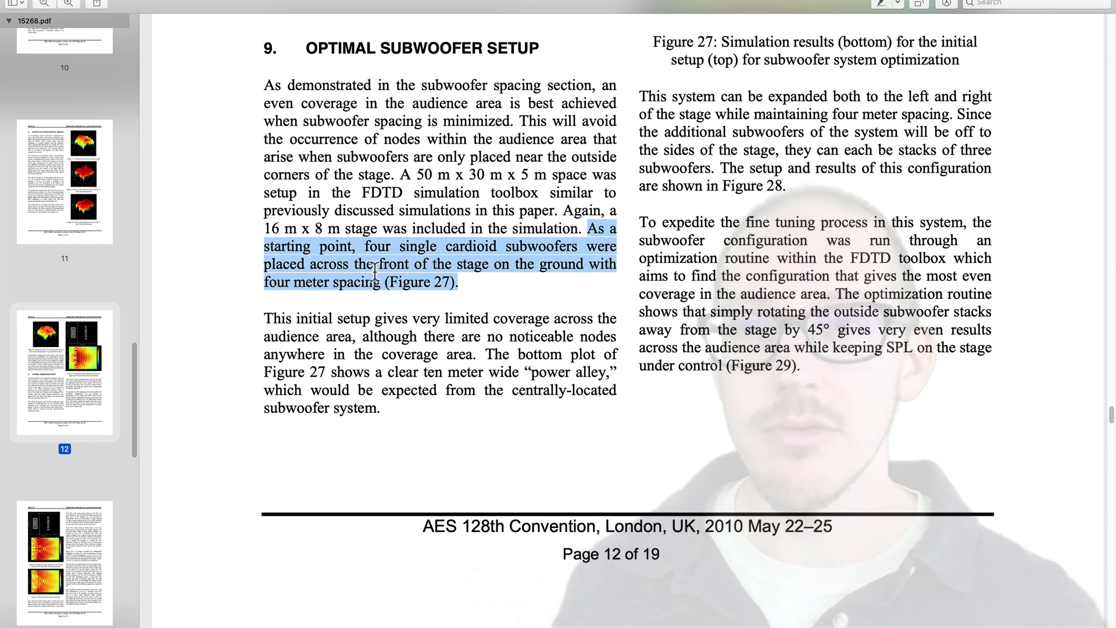
# Step: Return through the blog article to the MAPP XT plan
pyautogui.press('super+Tab')
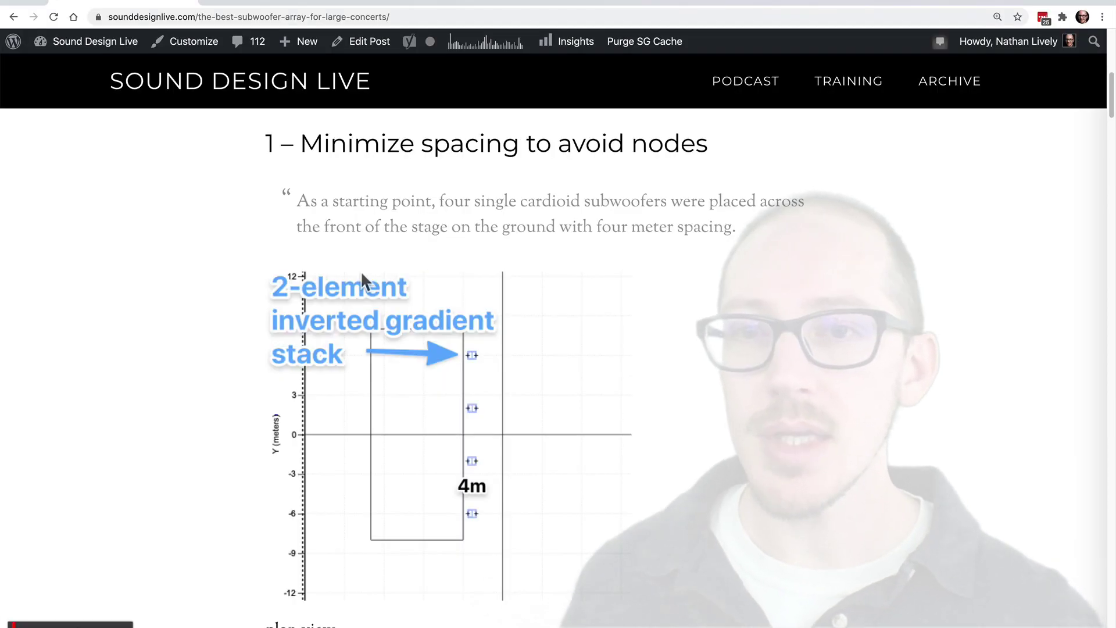
pyautogui.press('super+Tab')
pyautogui.click(458, 294)
# Step: Make Middle subs visible again, zoom onto the top front sub and toggle its facing direction
pyautogui.click(1031, 150)
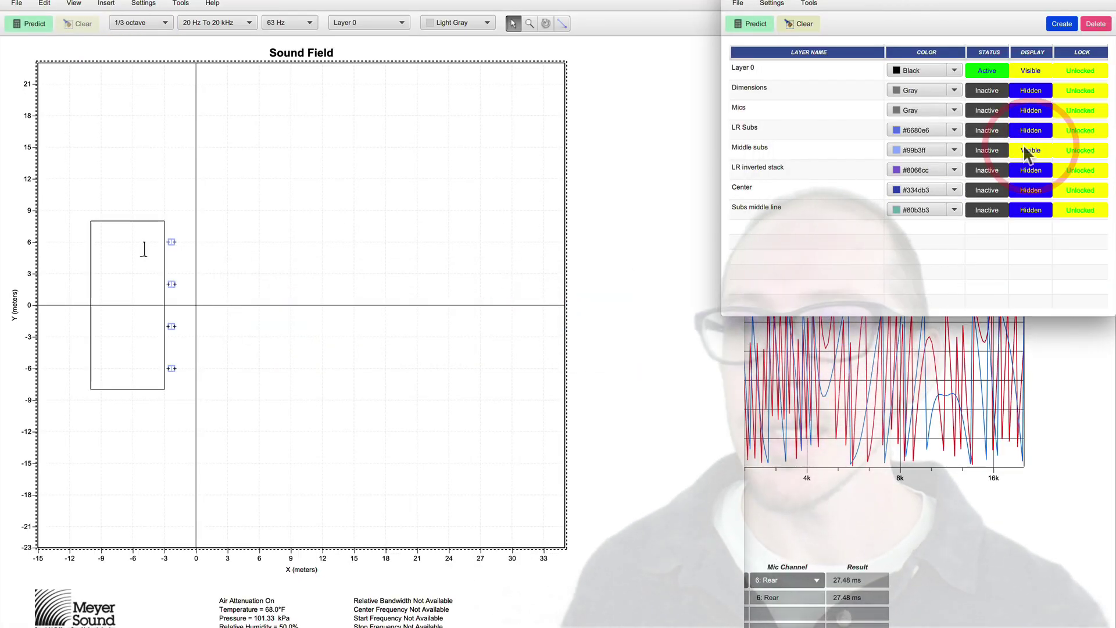
pyautogui.click(235, 240)
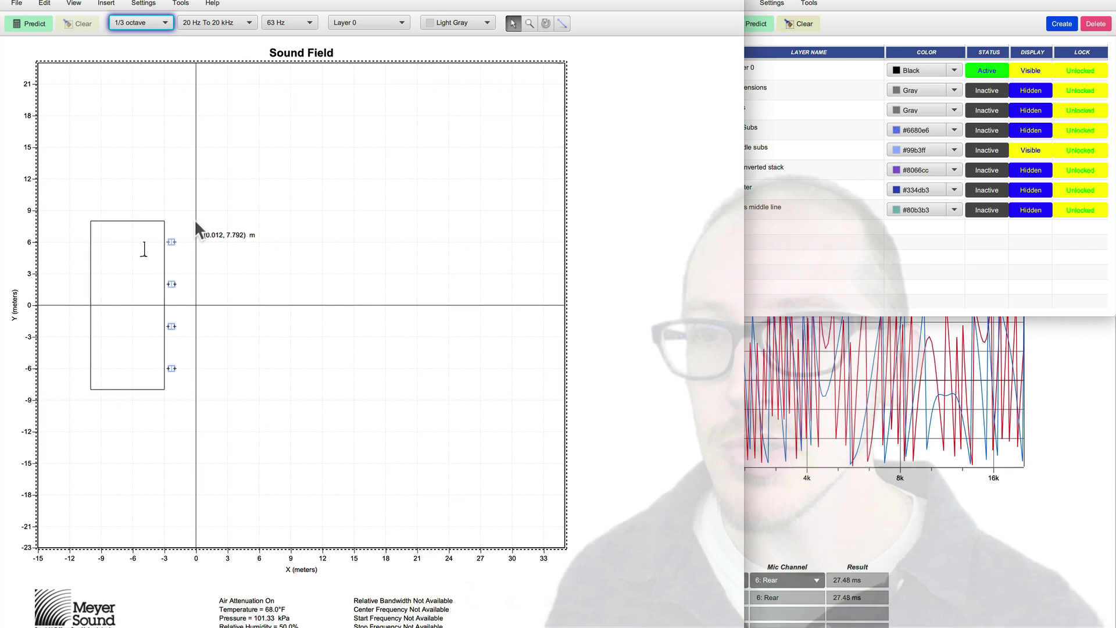
pyautogui.moveTo(187, 227); pyautogui.dragTo(158, 258)
pyautogui.click(259, 267)
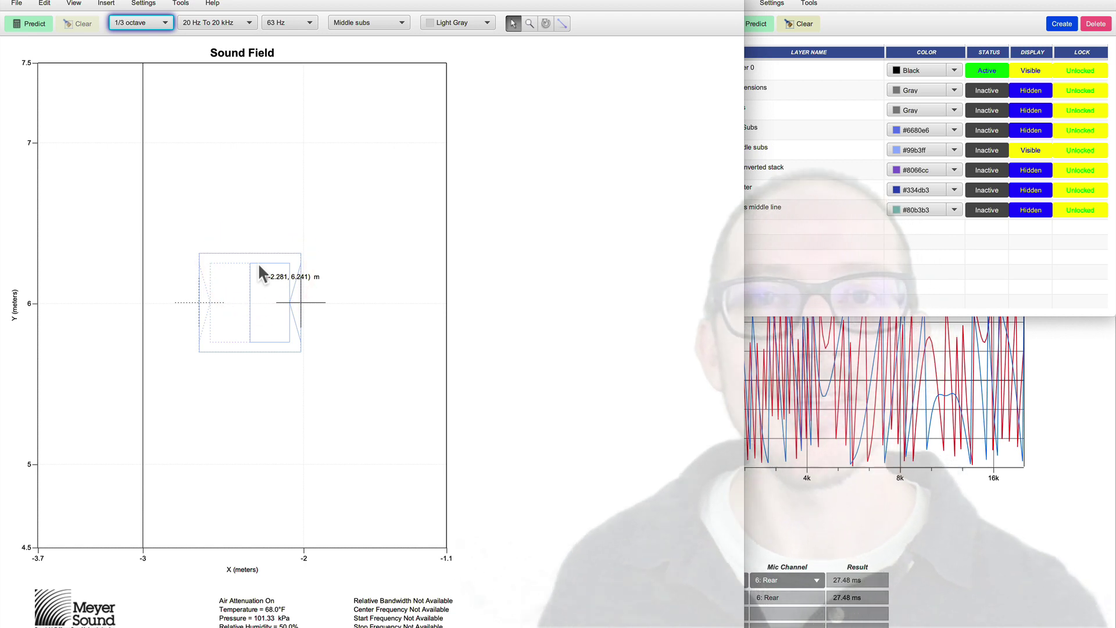
pyautogui.click(243, 268)
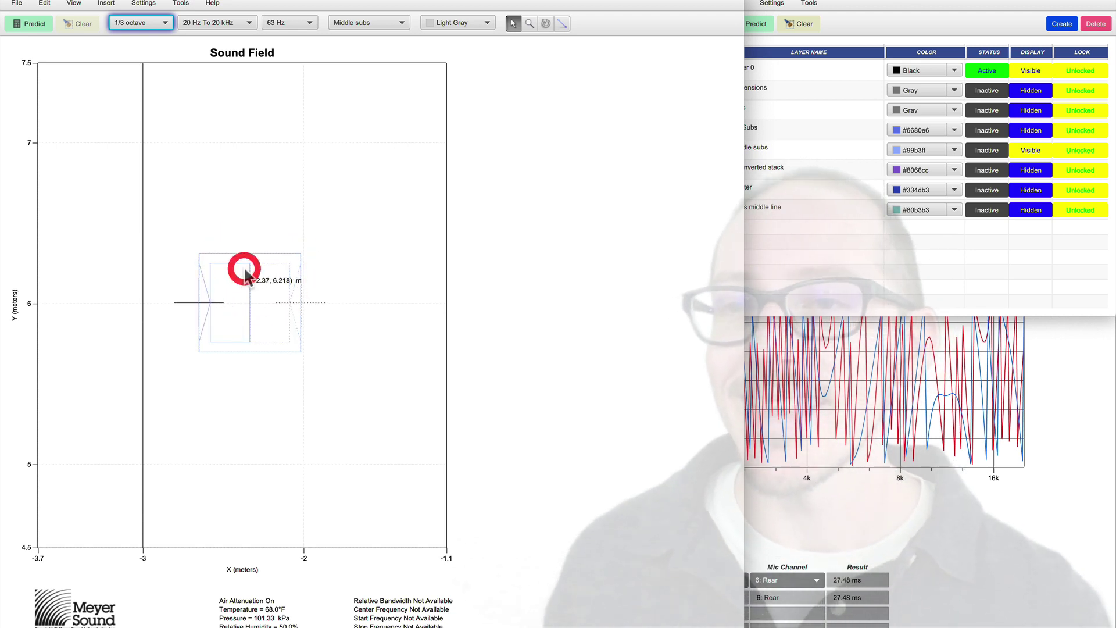
pyautogui.click(295, 219)
pyautogui.click(269, 277)
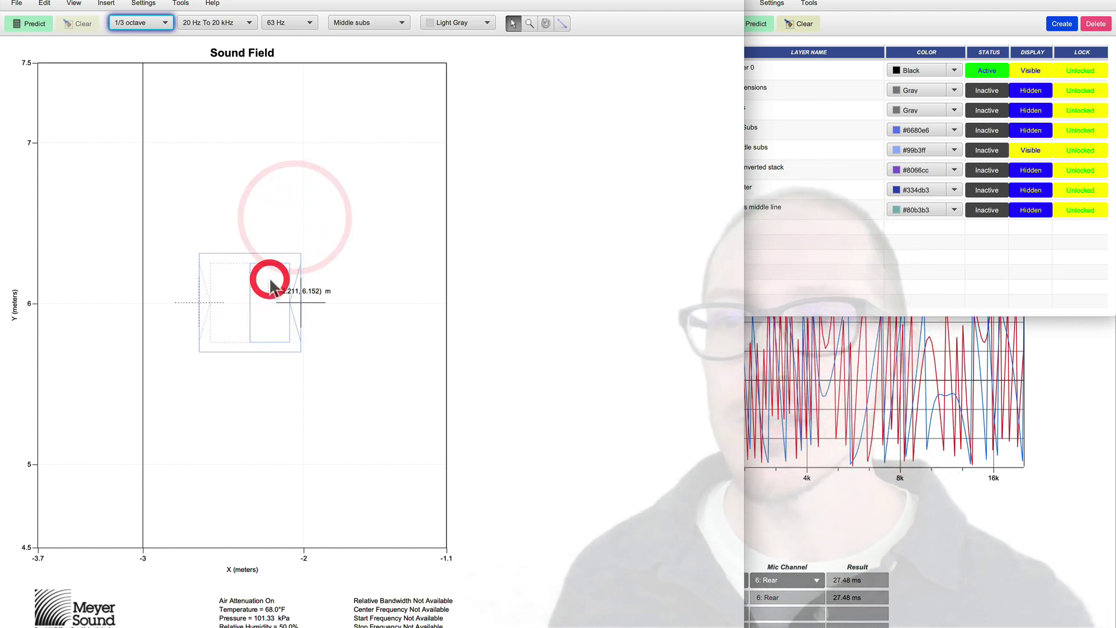
# Step: Reposition the top front sub back in place and zoom out to the whole sound field
pyautogui.click(270, 274)
pyautogui.click(298, 279)
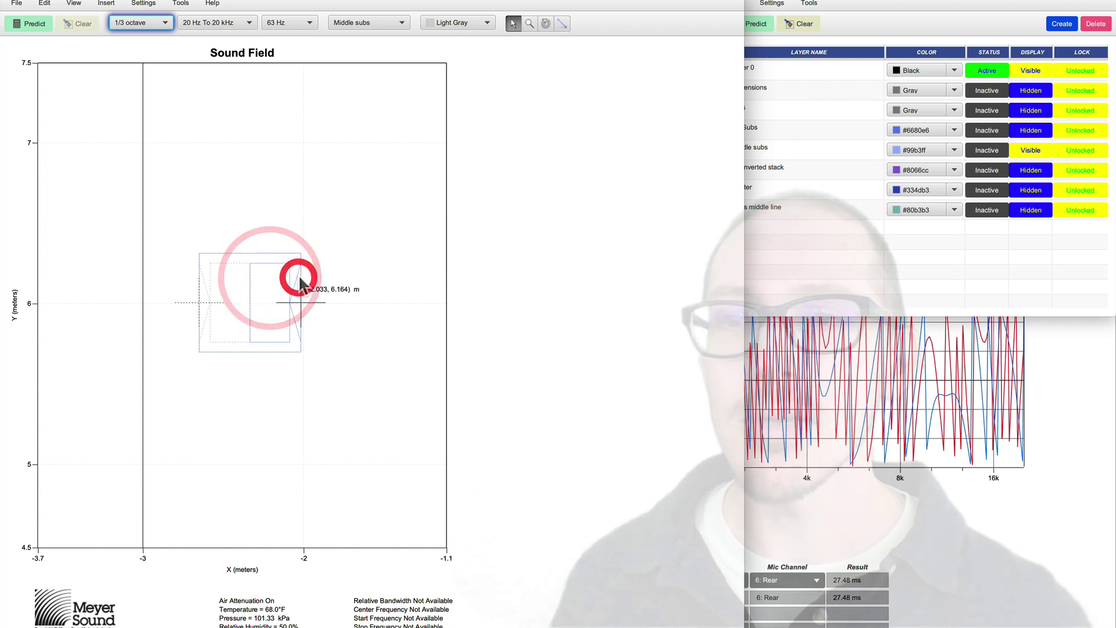
pyautogui.click(295, 282)
pyautogui.click(384, 249)
pyautogui.moveTo(292, 292); pyautogui.dragTo(301, 250)
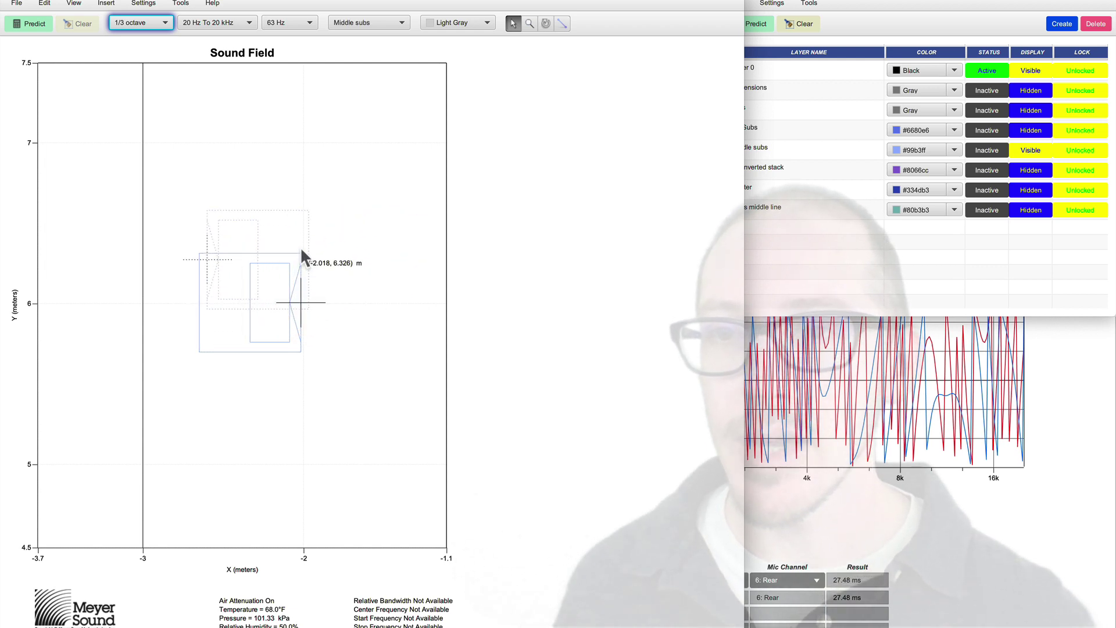
pyautogui.moveTo(303, 210); pyautogui.dragTo(307, 221)
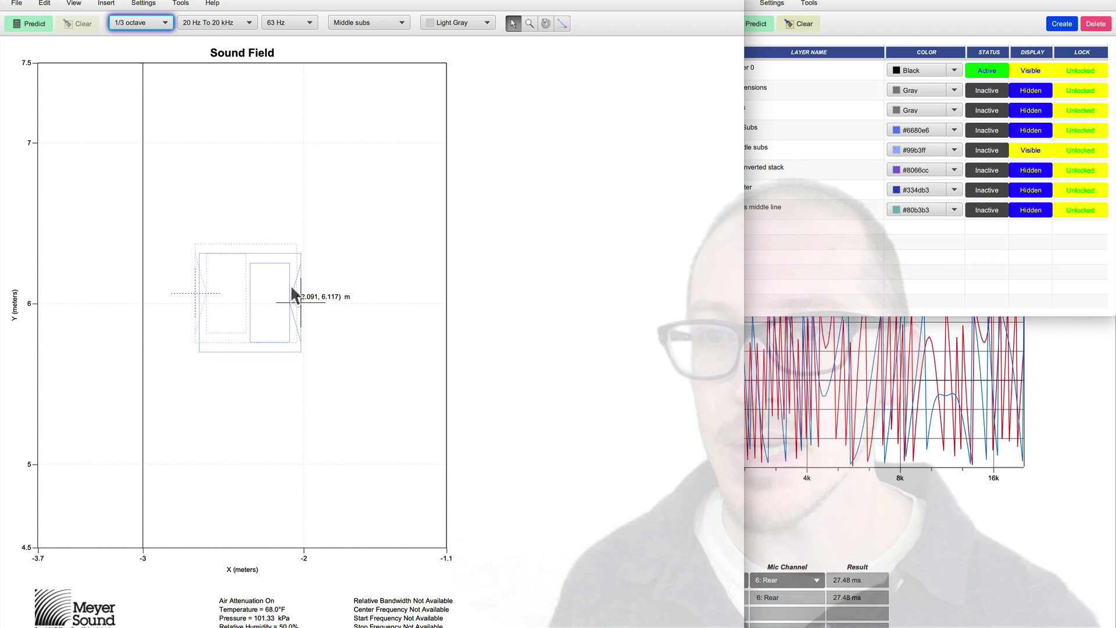
pyautogui.moveTo(291, 287); pyautogui.dragTo(291, 288)
pyautogui.doubleClick(292, 195)
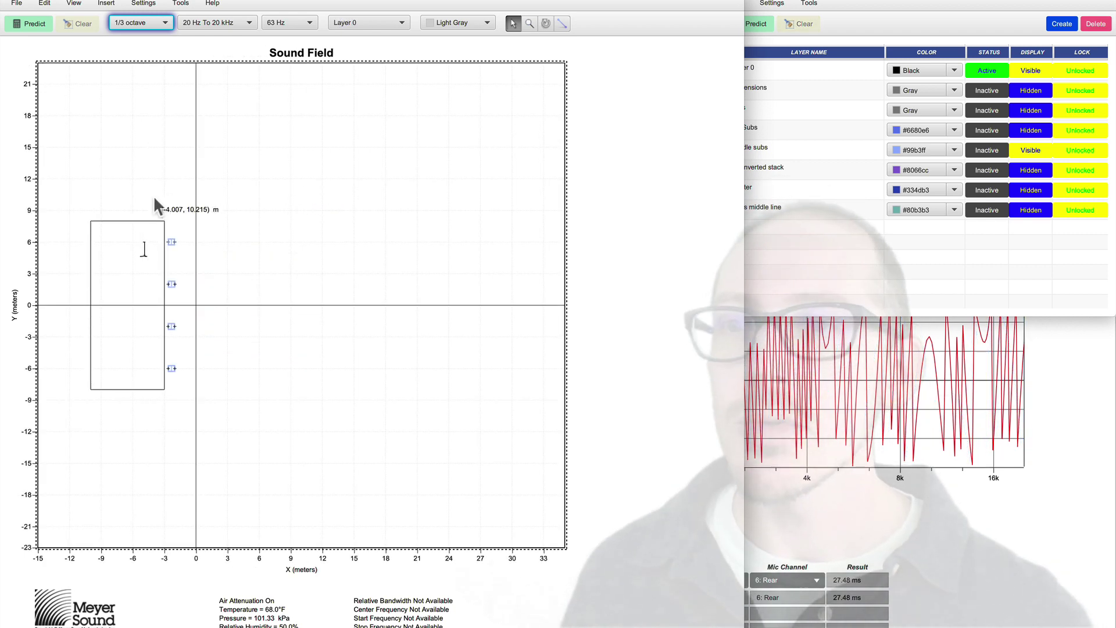
# Step: Zoom to the top front sub stack and mic, then select the stack, making Middle subs active
pyautogui.moveTo(128, 197); pyautogui.dragTo(206, 286)
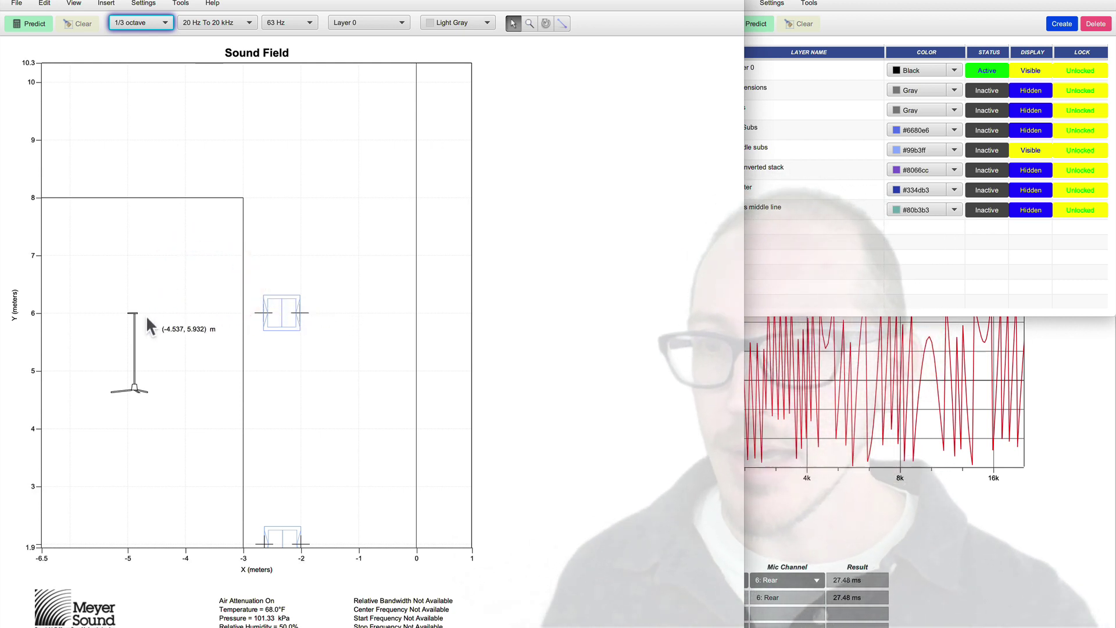
pyautogui.click(170, 349)
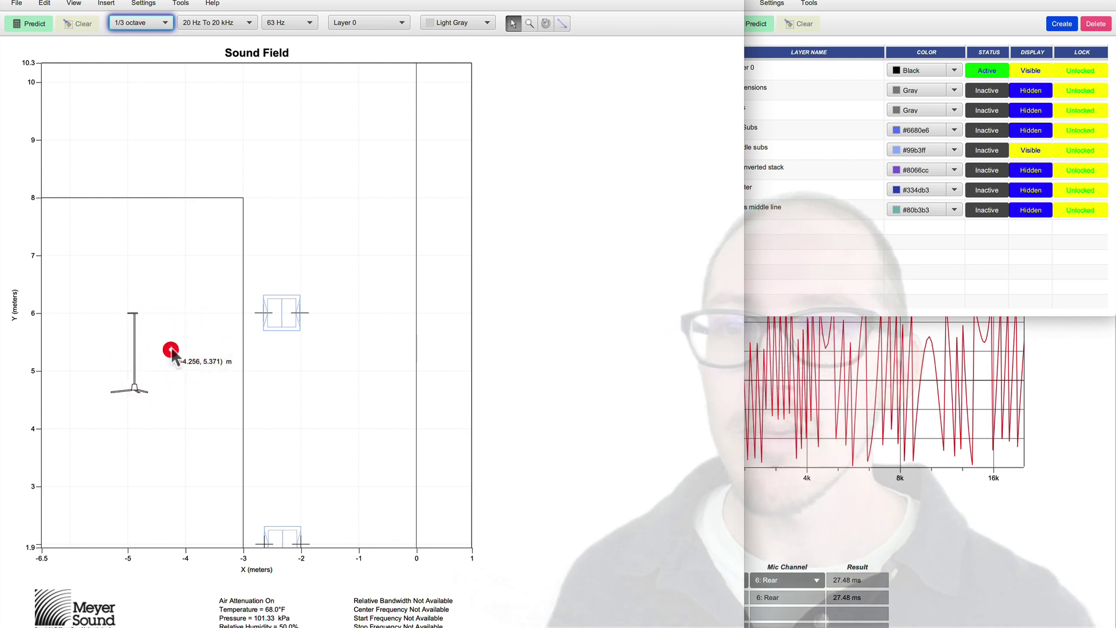
pyautogui.click(275, 314)
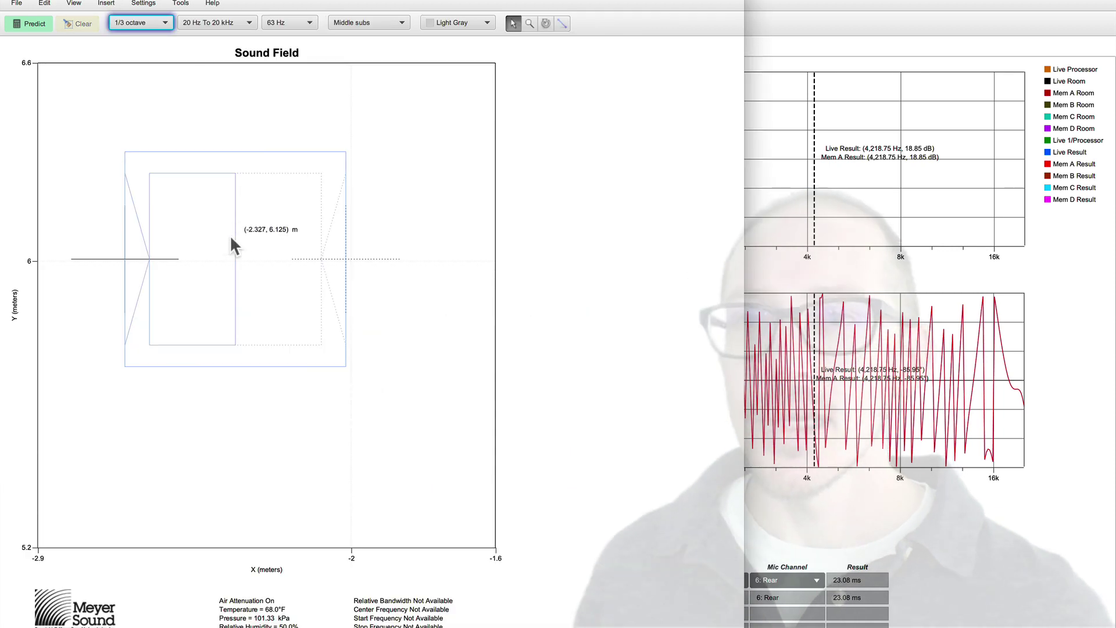
# Step: Switch to Layer 0, deselect speakers, and Predict a live Rear-mic trace over Mem A
pyautogui.click(119, 190)
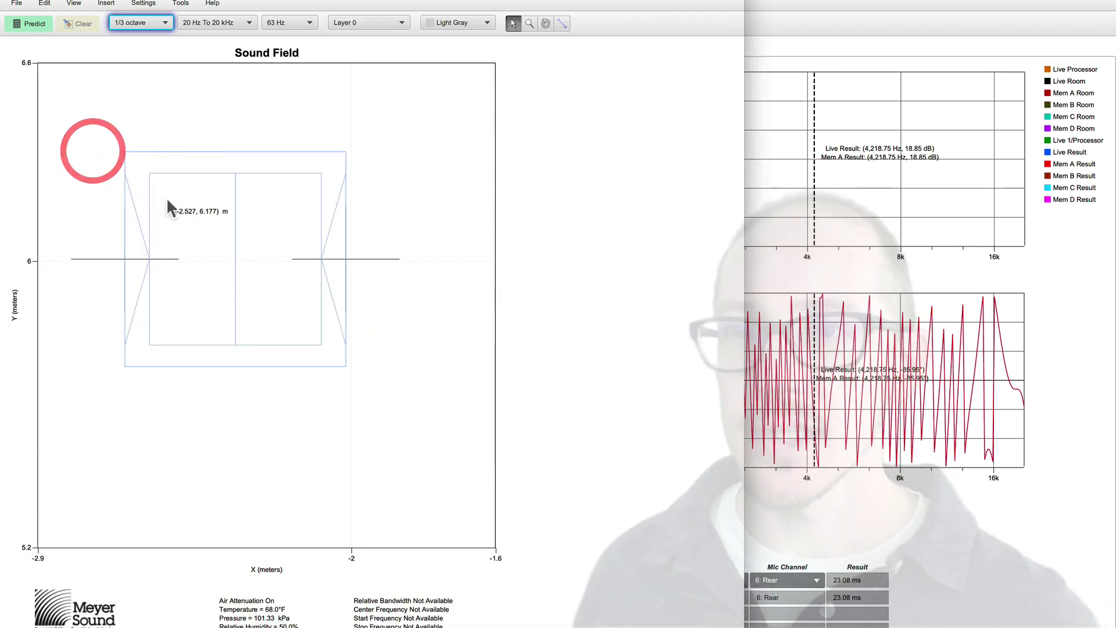
pyautogui.click(259, 168)
pyautogui.click(150, 258)
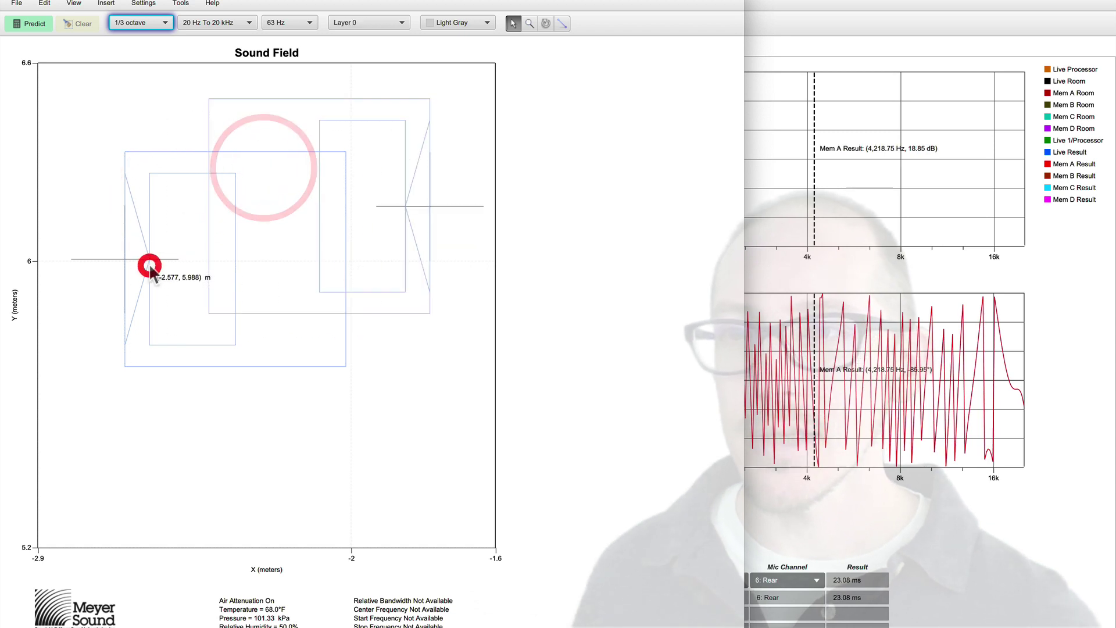
pyautogui.click(154, 197)
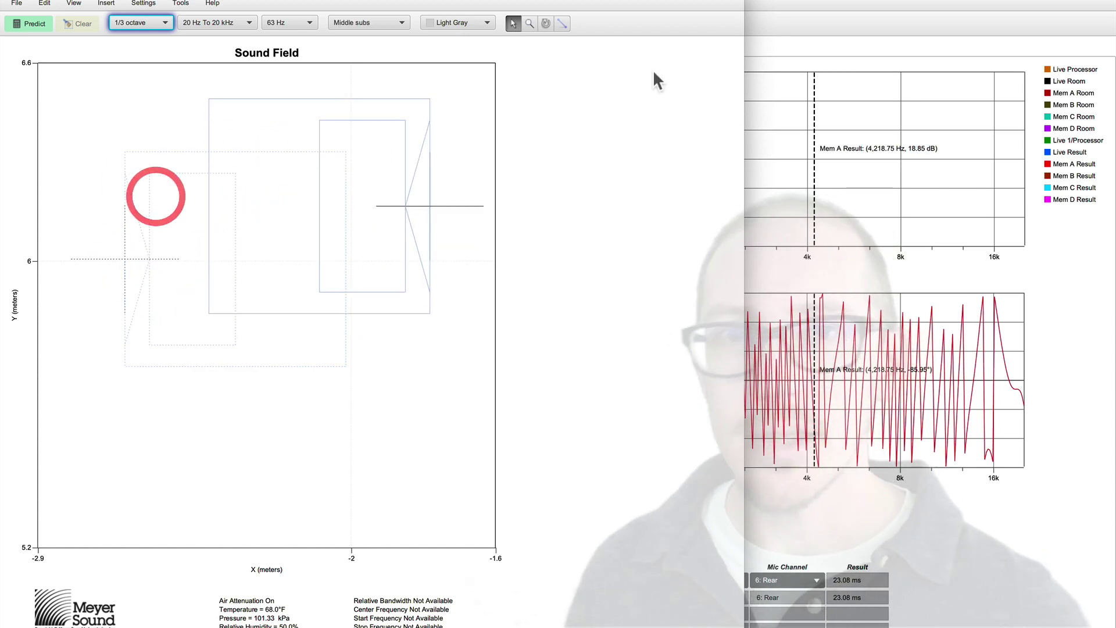
pyautogui.click(825, 24)
pyautogui.click(34, 23)
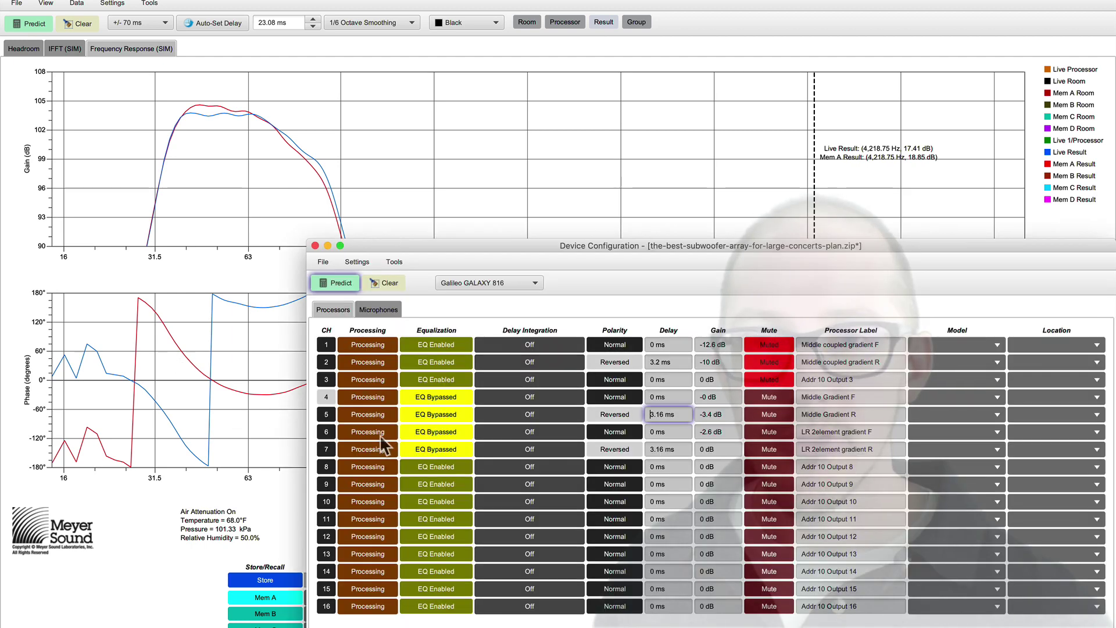
pyautogui.press('super+d')
pyautogui.click(605, 413)
pyautogui.click(35, 24)
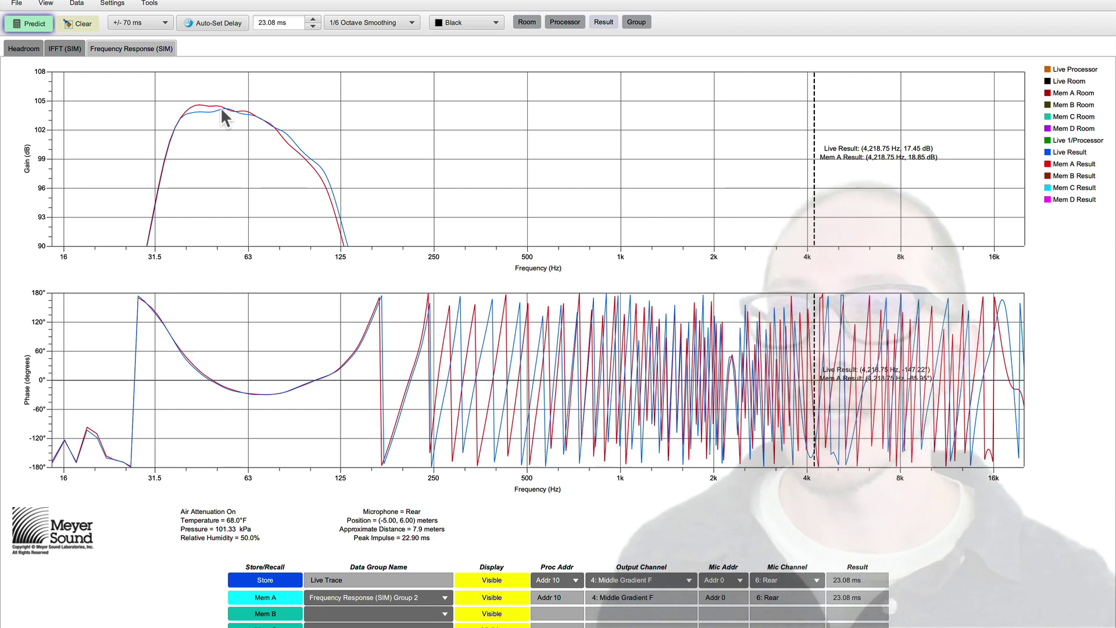
pyautogui.press('super+grave')
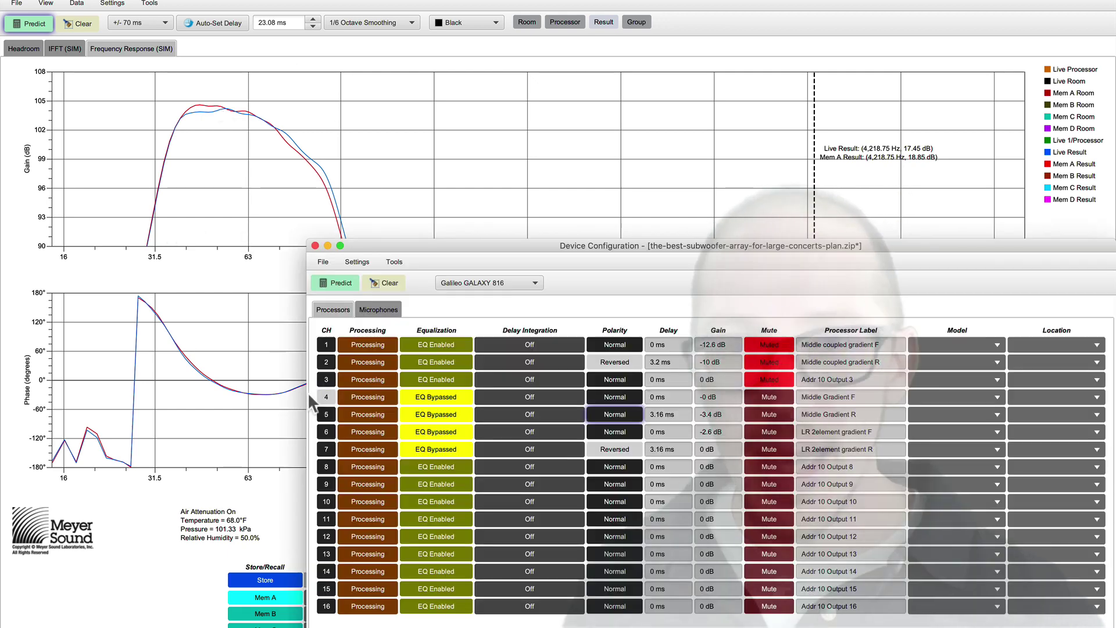
pyautogui.click(615, 414)
pyautogui.click(34, 23)
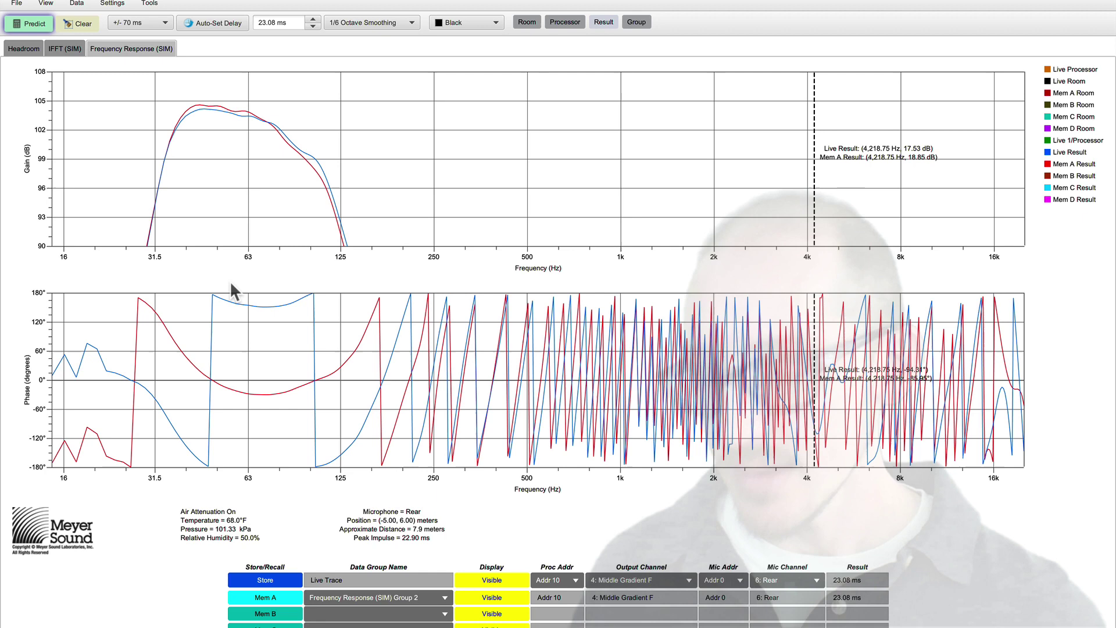
pyautogui.press('super+grave')
pyautogui.press('super+grave')
# Step: Nudge the subwoofer array slightly left, zoom to the full area and recalculate the sound field
pyautogui.click(411, 279)
pyautogui.moveTo(343, 341); pyautogui.dragTo(328, 338)
pyautogui.click(401, 343)
pyautogui.click(221, 209)
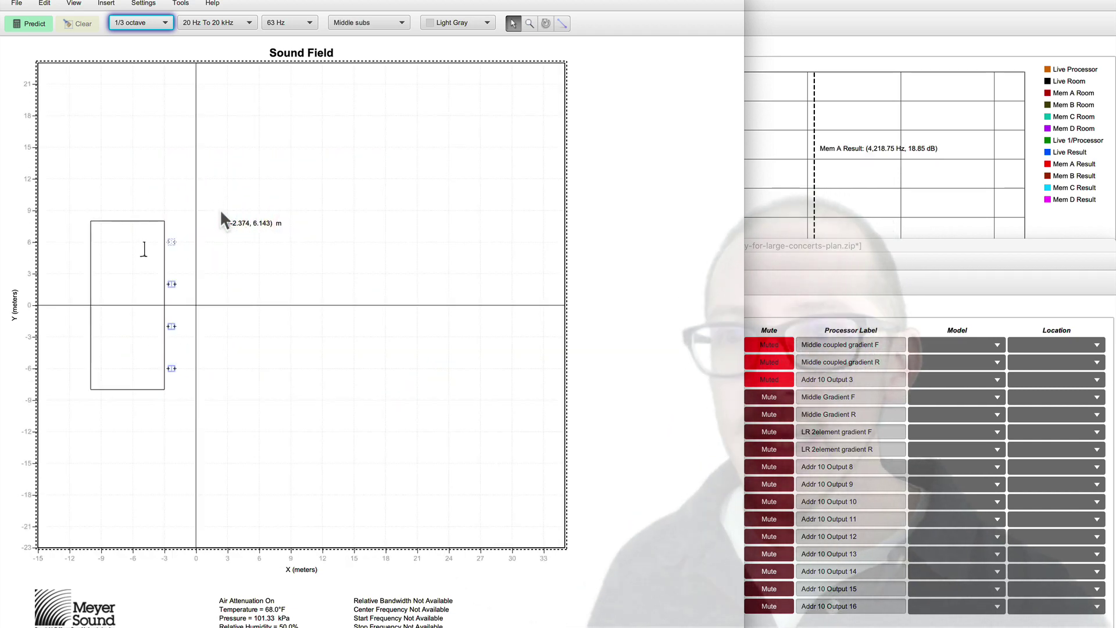
pyautogui.click(30, 25)
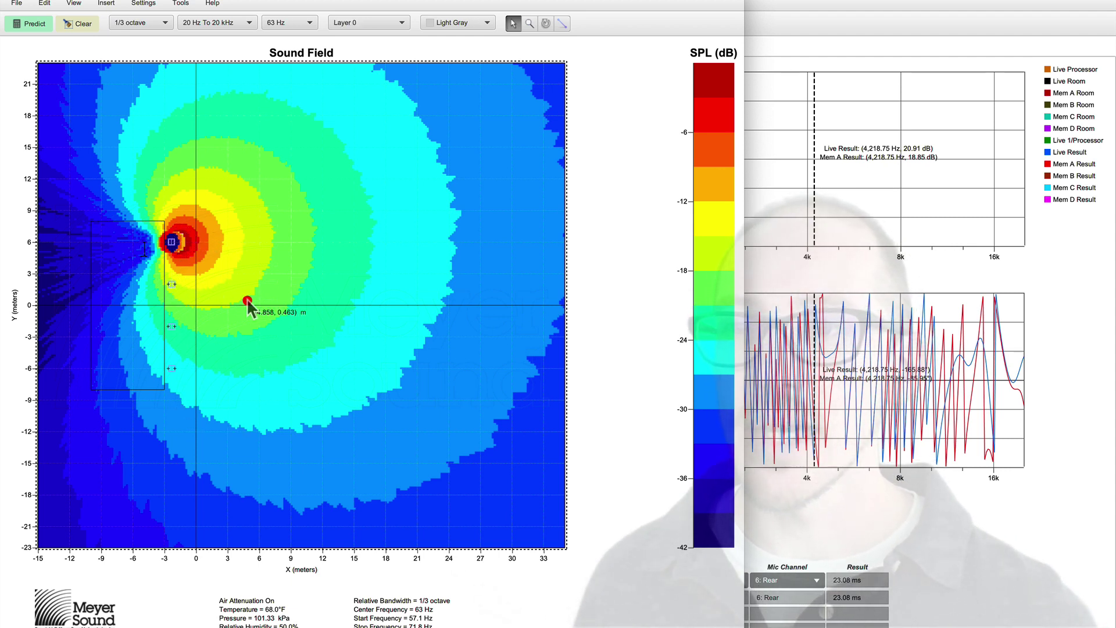
pyautogui.click(81, 24)
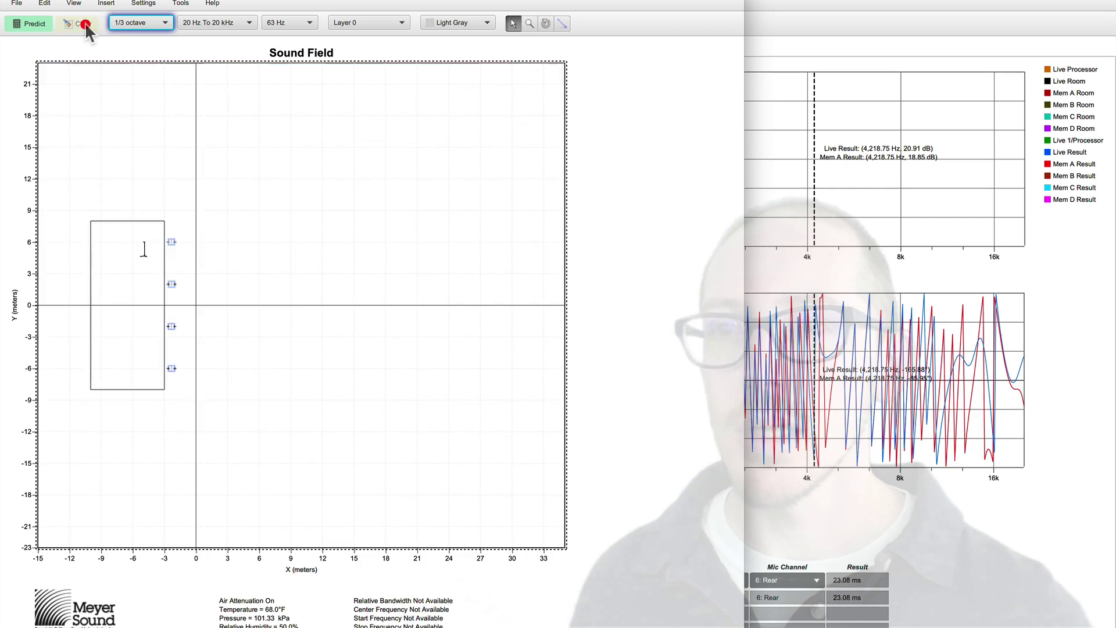
pyautogui.click(257, 186)
pyautogui.click(40, 24)
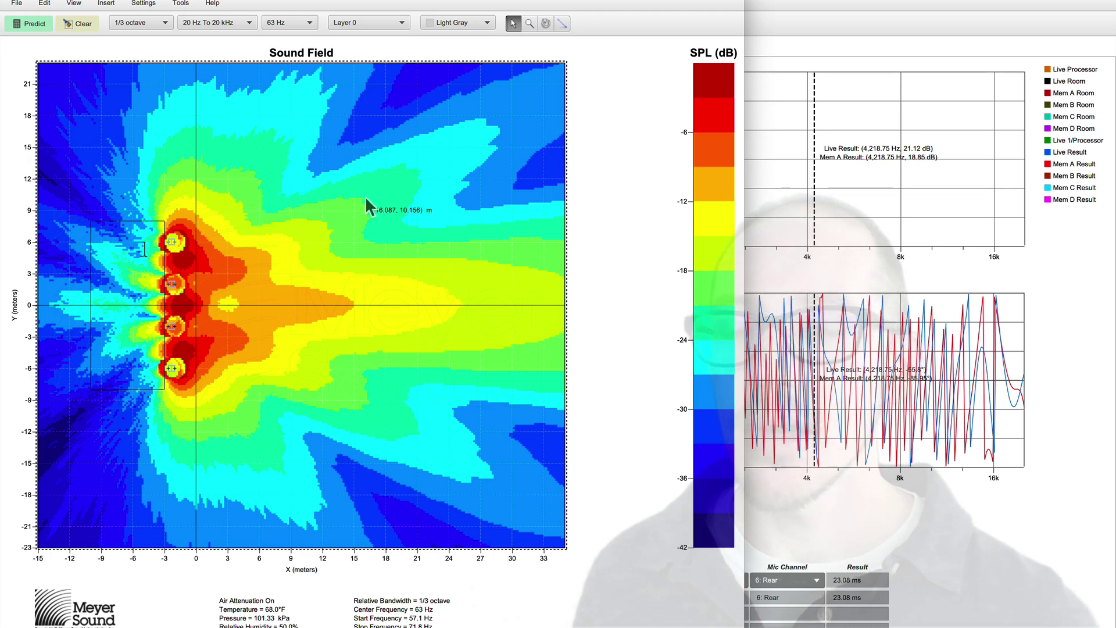
# Step: Predict the four-sub line's sound field at 40 Hz, then at 100 Hz
pyautogui.click(292, 22)
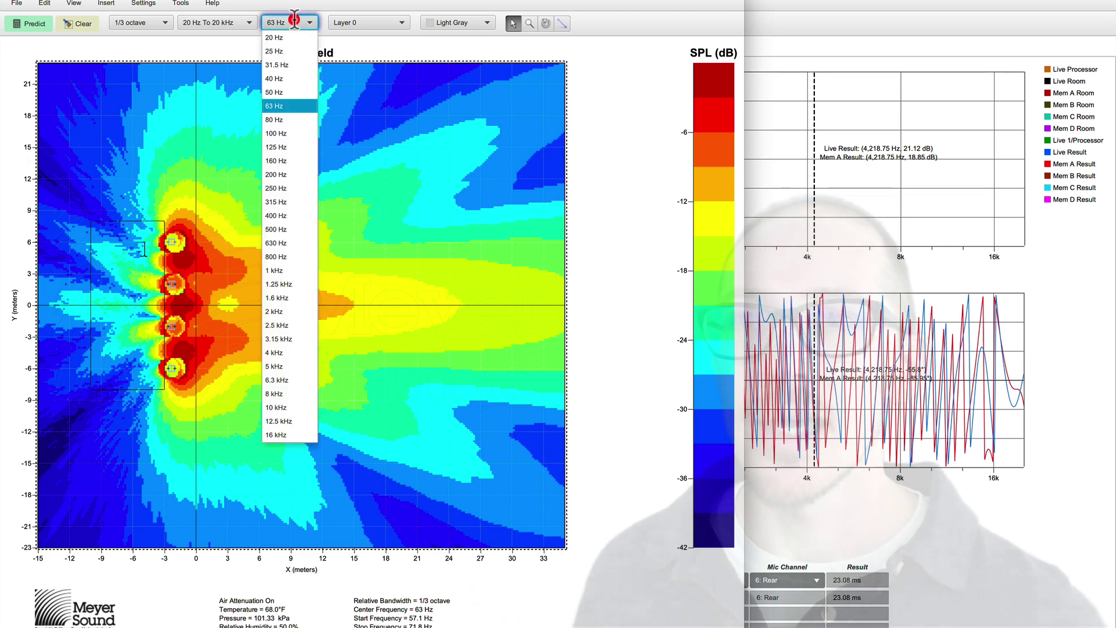
pyautogui.click(285, 92)
pyautogui.click(283, 22)
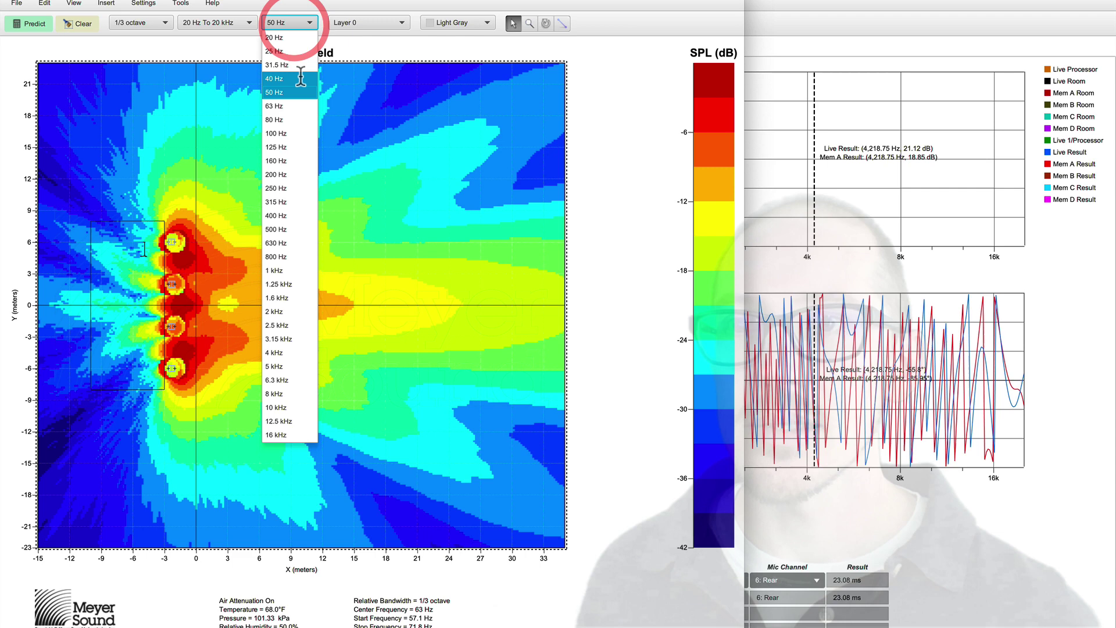
pyautogui.click(300, 78)
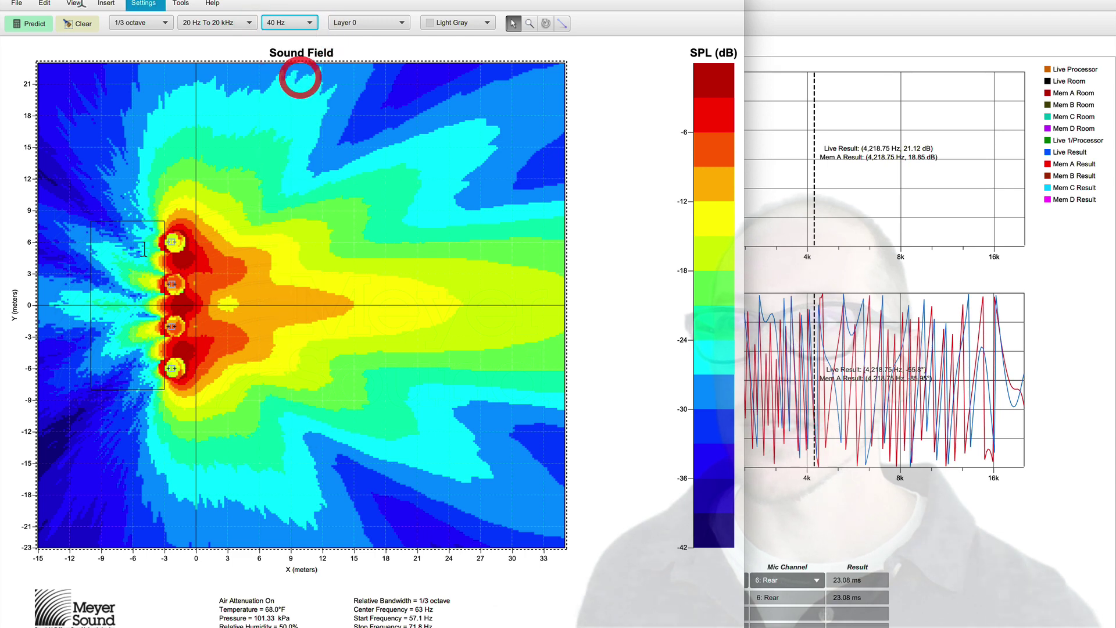
pyautogui.click(292, 26)
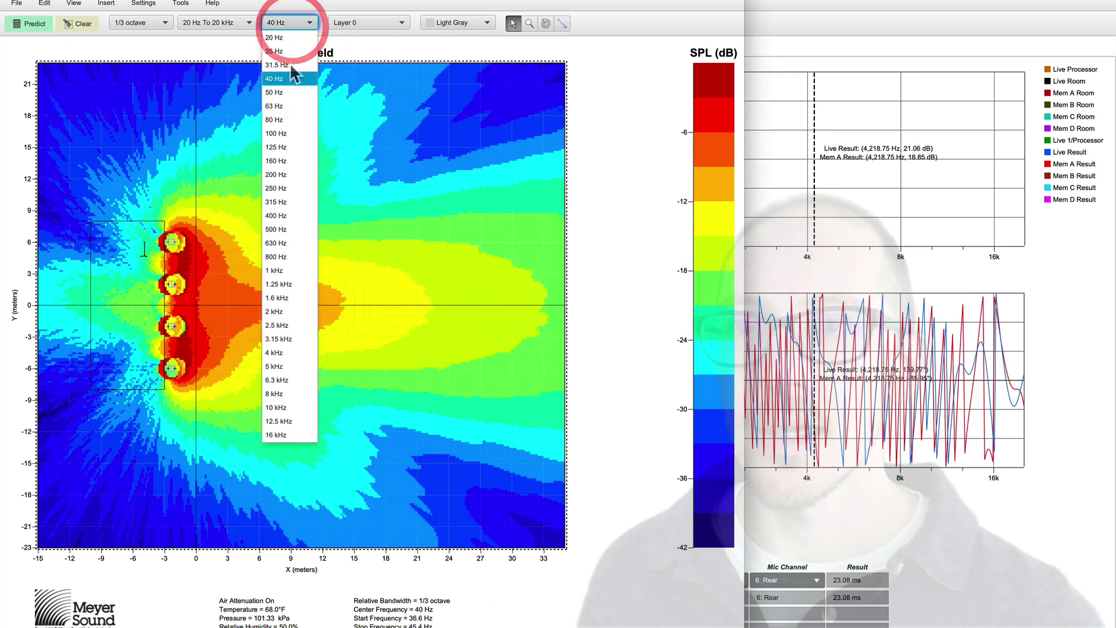
pyautogui.click(291, 132)
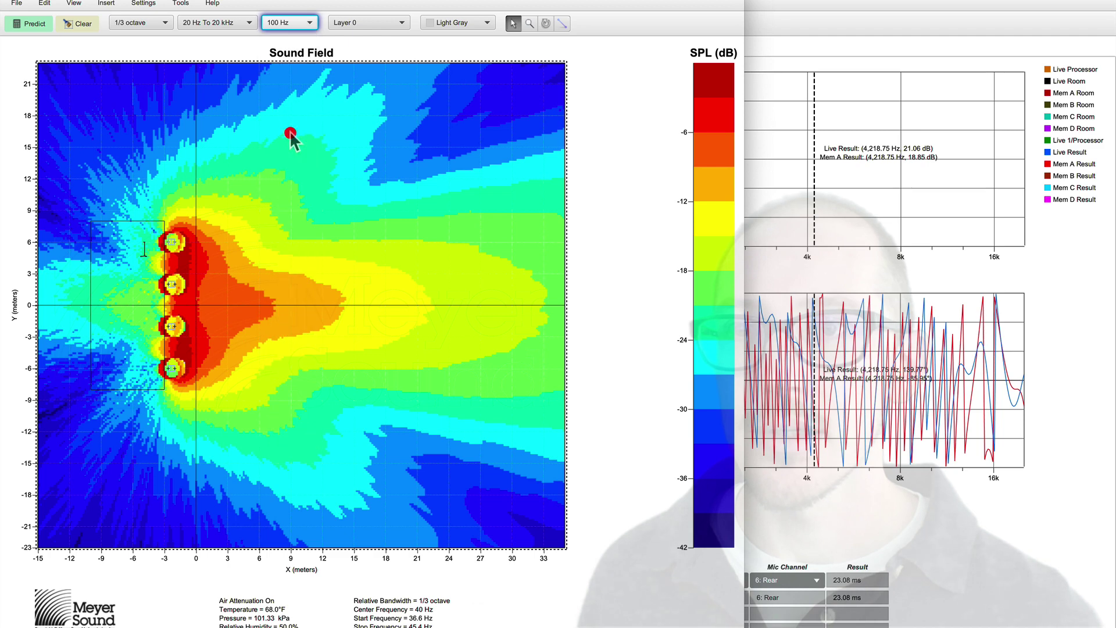
pyautogui.click(24, 22)
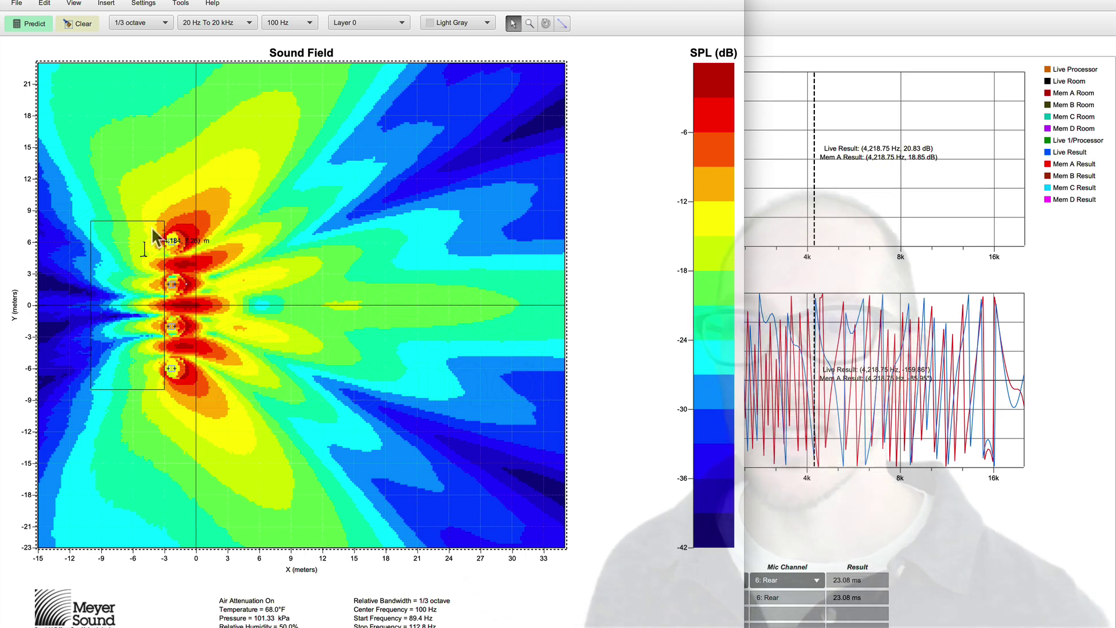
# Step: Set the prediction frequency to 63 Hz and recalculate the sound field
pyautogui.click(286, 22)
pyautogui.click(278, 106)
pyautogui.click(31, 24)
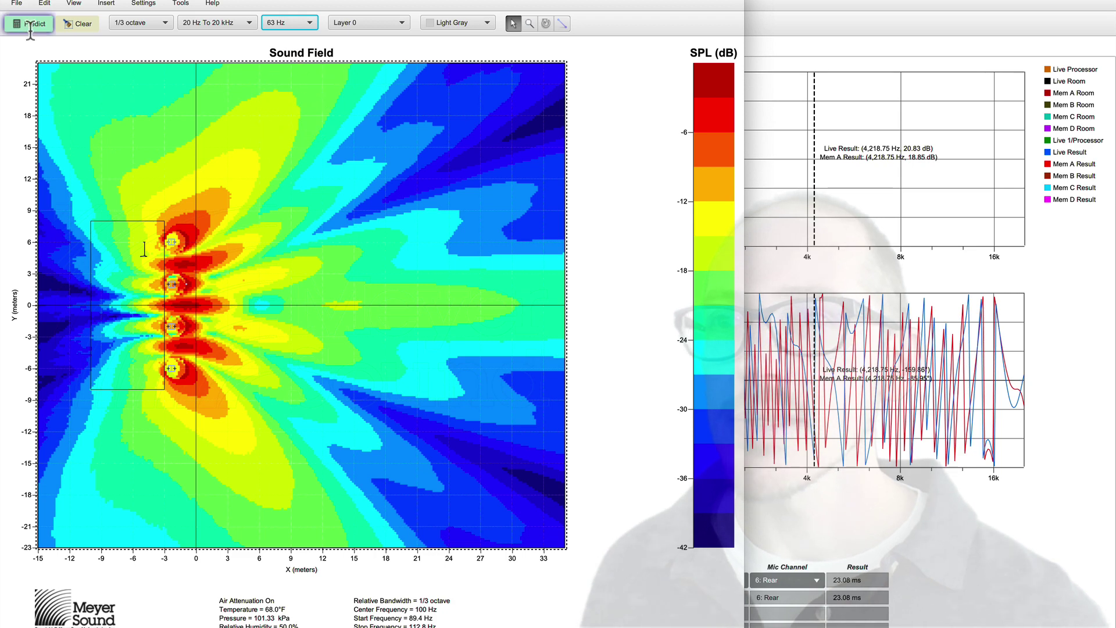
pyautogui.press('super+Tab')
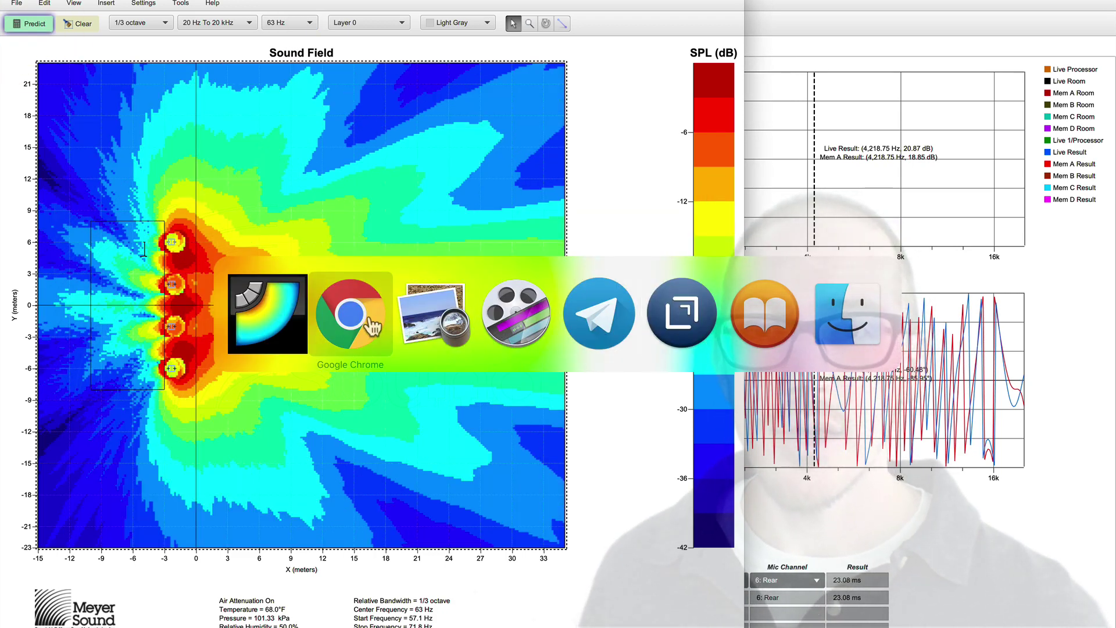
# Step: Scroll the blog past the 3-element inverted gradient stack diagram and select the limited-coverage quote
pyautogui.click(352, 317)
pyautogui.scroll(-5, 555, 344)
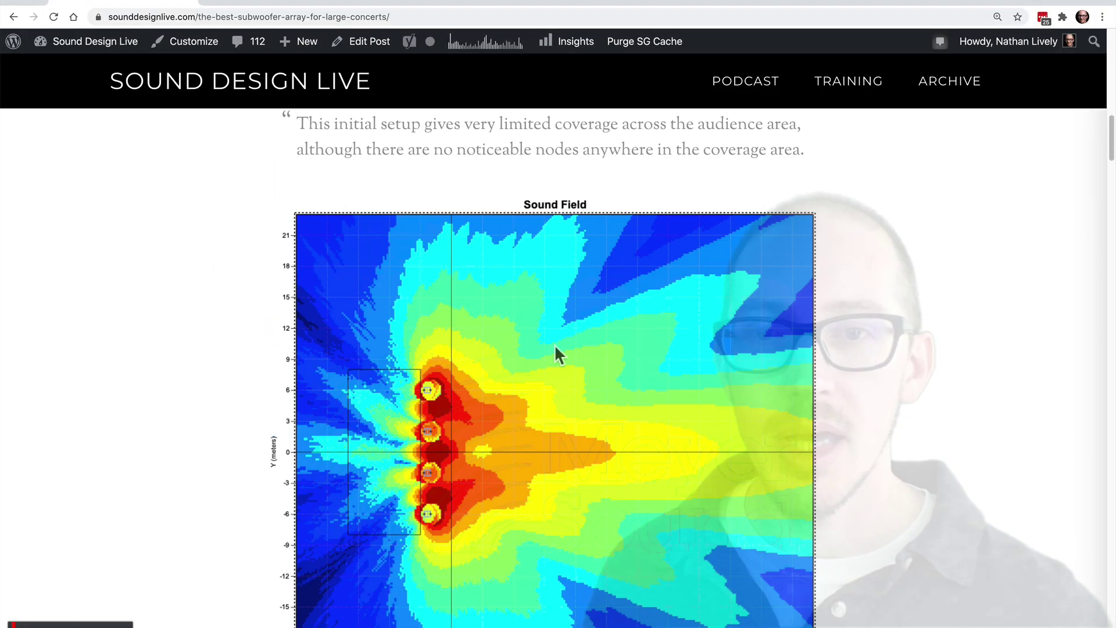
pyautogui.scroll(-10, 555, 352)
pyautogui.scroll(10, 554, 352)
pyautogui.scroll(-10, 555, 352)
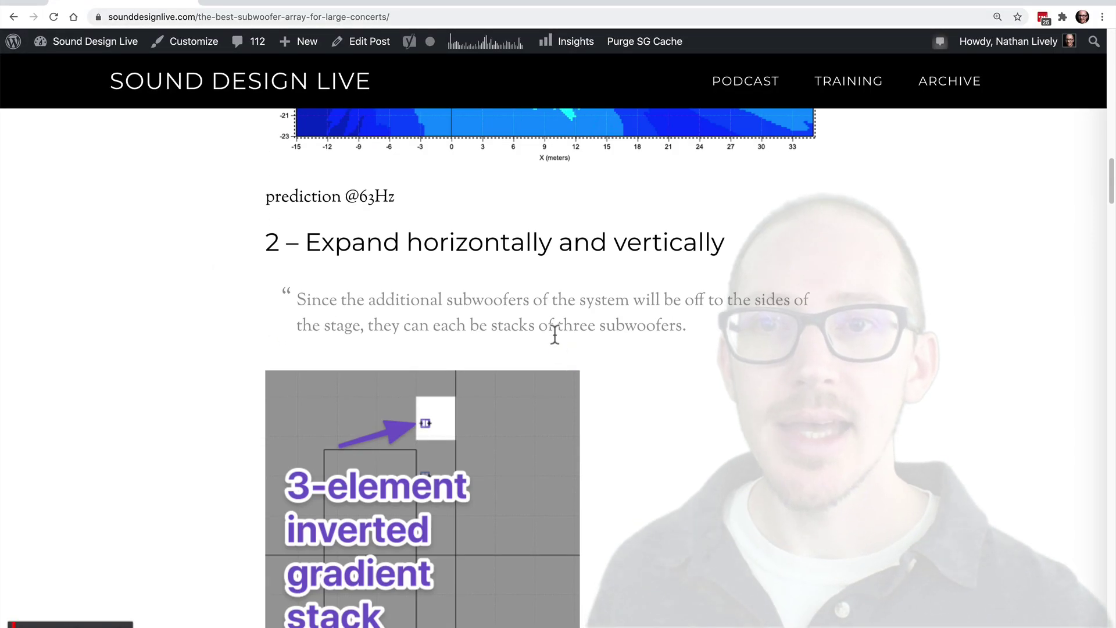
pyautogui.scroll(6, 555, 335)
pyautogui.scroll(-4, 555, 335)
pyautogui.scroll(-2, 554, 336)
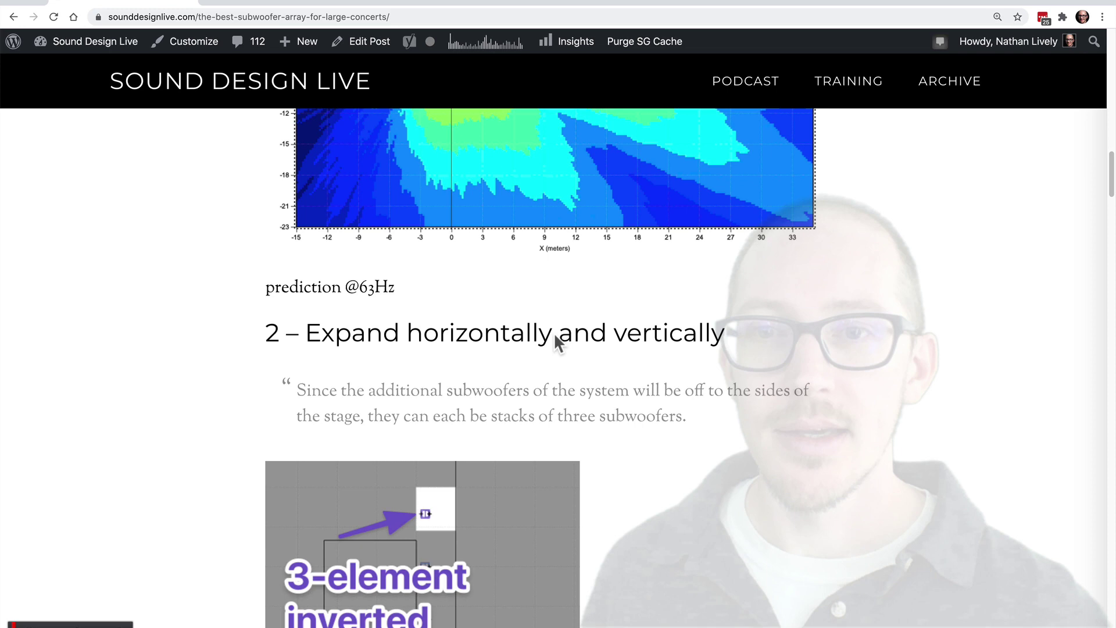
pyautogui.scroll(10, 555, 335)
pyautogui.scroll(-1, 555, 334)
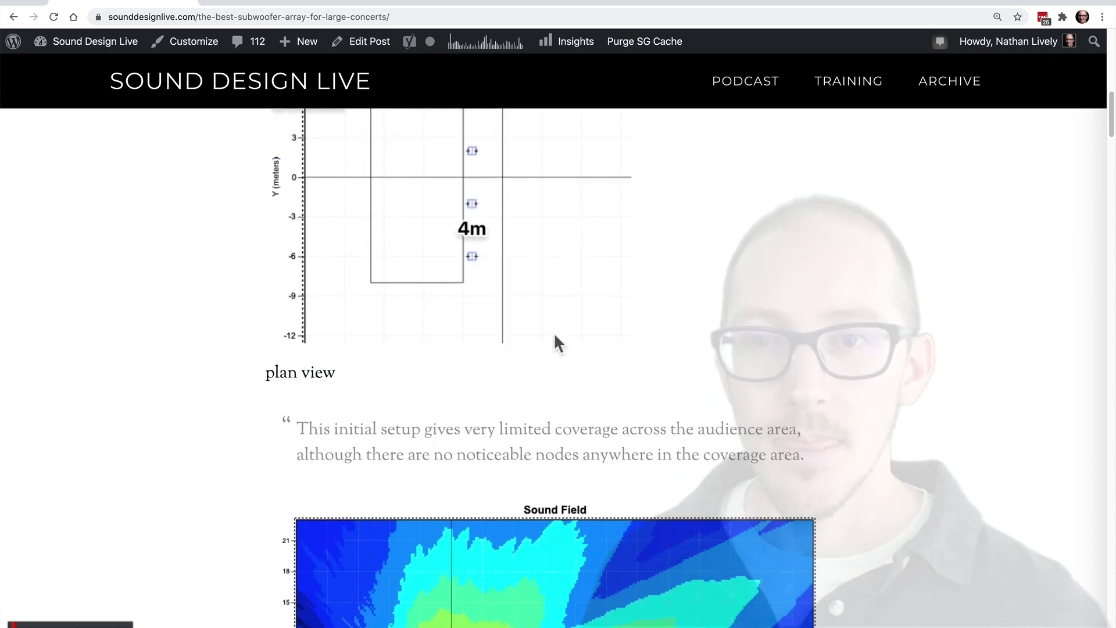
pyautogui.tripleClick(444, 407)
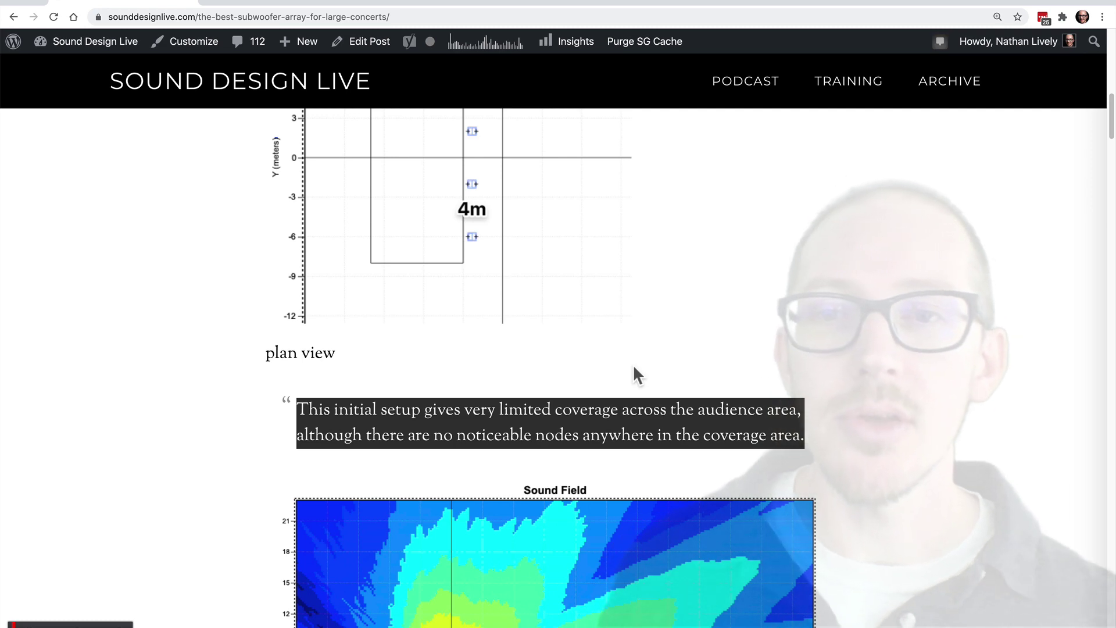
# Step: Scroll down to the article's 63 Hz prediction and the '3 – Angle outside subs 45°' heading
pyautogui.scroll(-5, 630, 387)
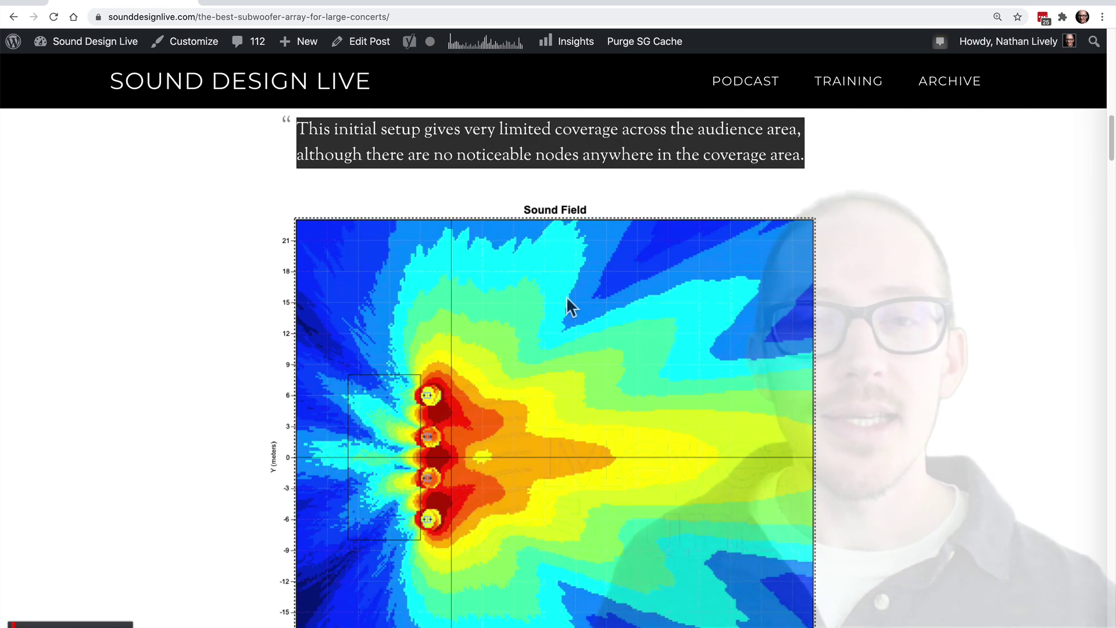
pyautogui.scroll(-6, 752, 424)
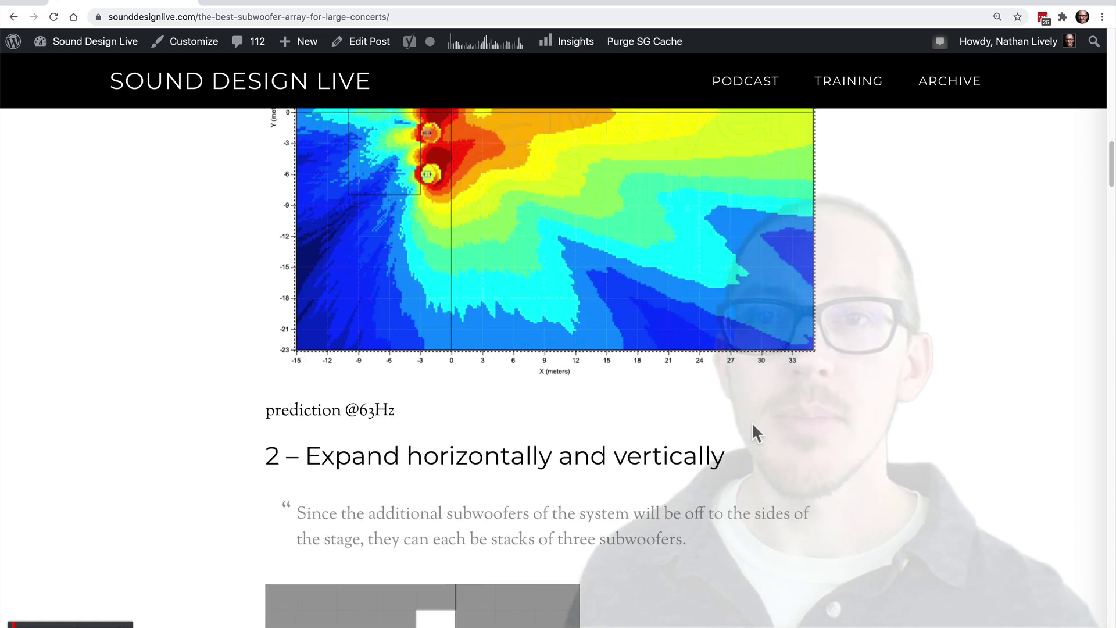
pyautogui.scroll(6, 752, 422)
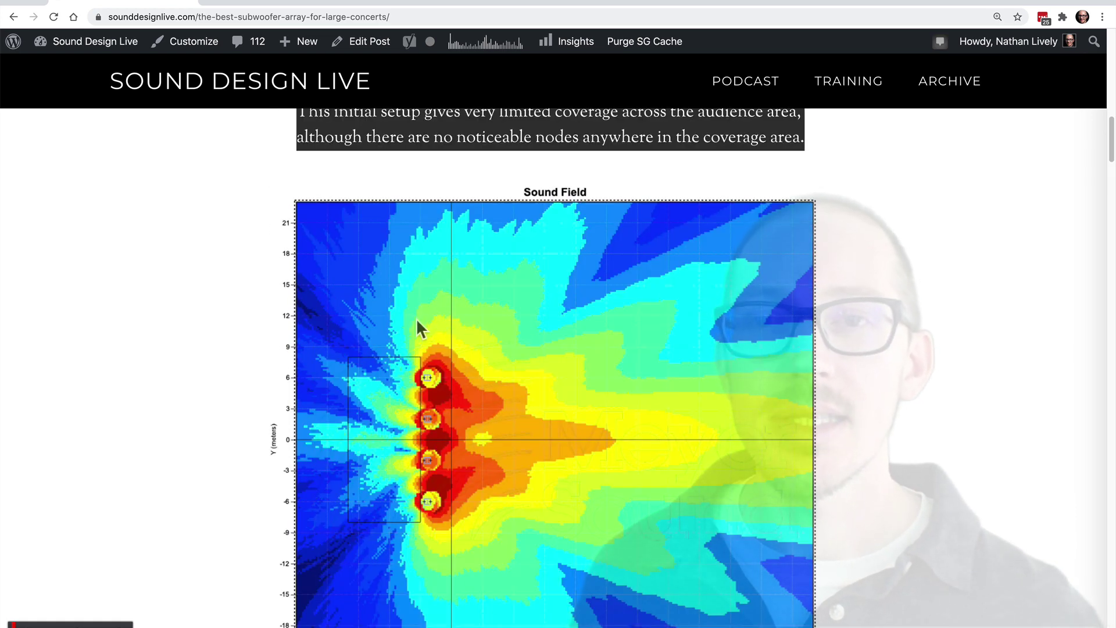
pyautogui.scroll(-8, 747, 528)
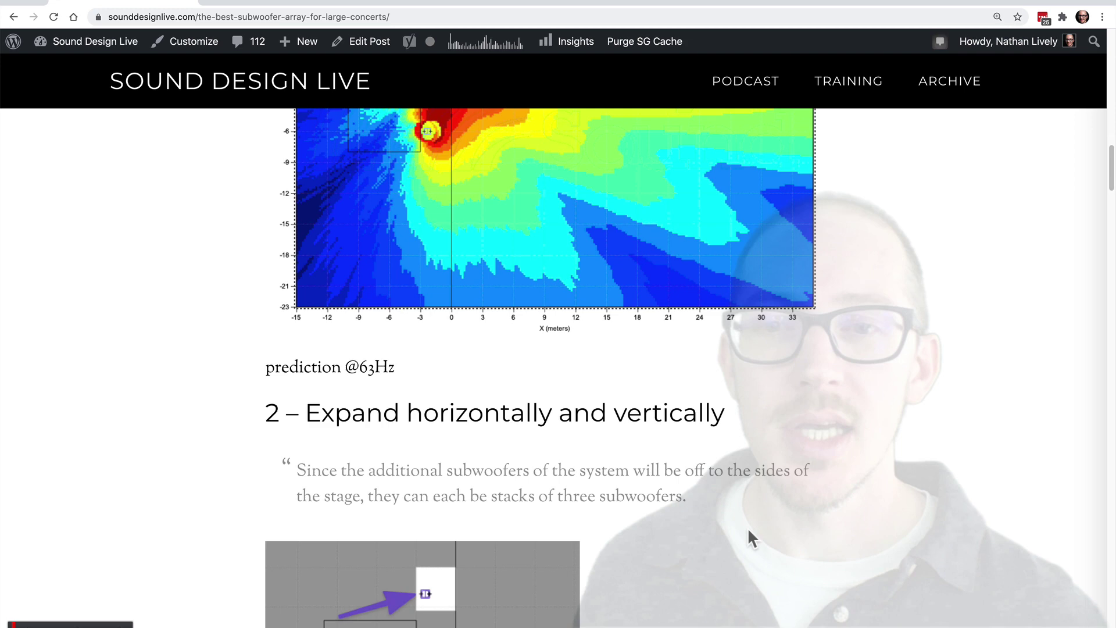
pyautogui.scroll(-1, 748, 528)
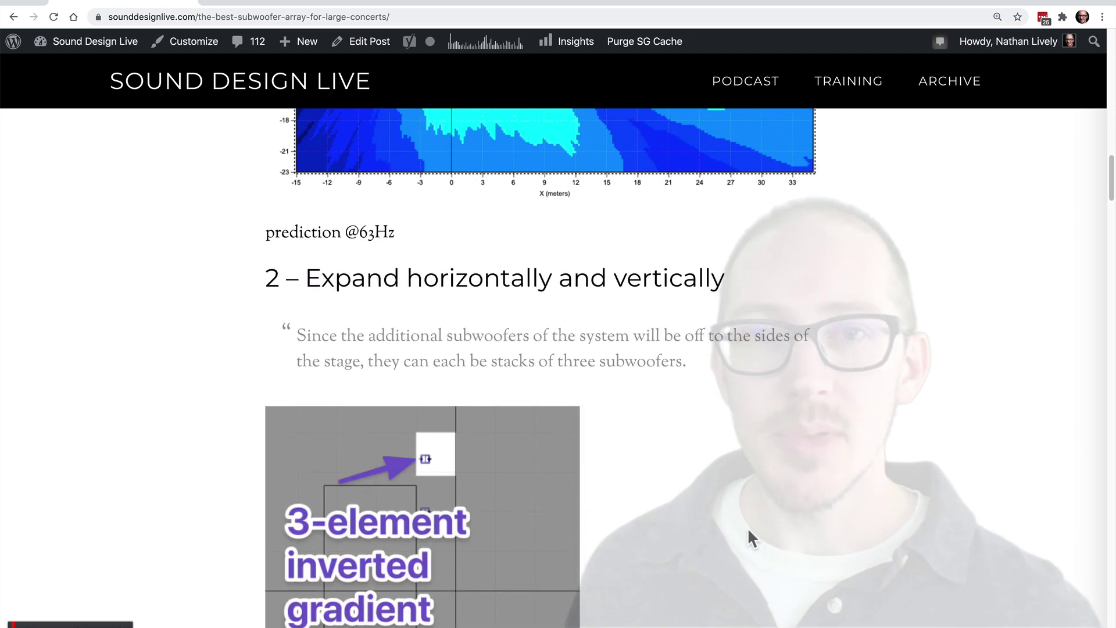
pyautogui.scroll(-2, 748, 528)
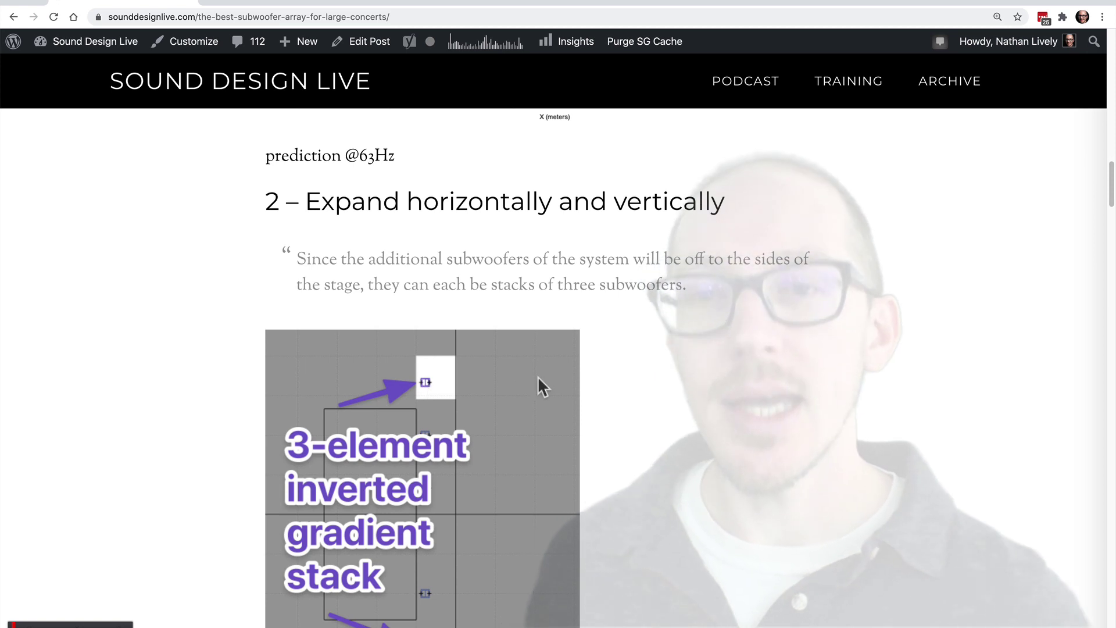
pyautogui.scroll(-2, 696, 452)
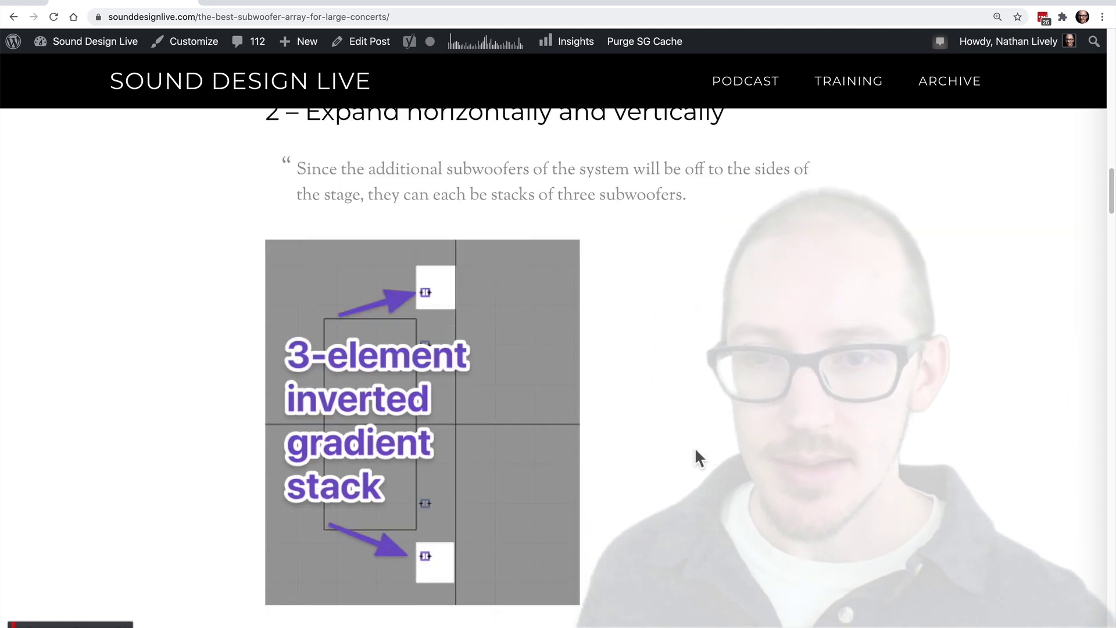
pyautogui.scroll(-10, 696, 449)
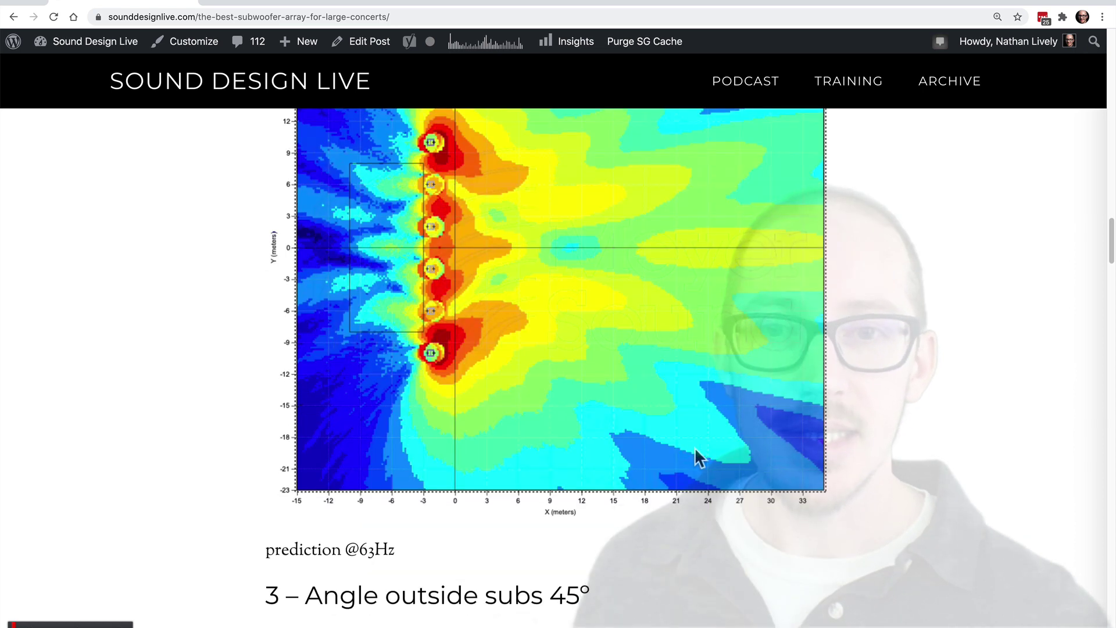
pyautogui.scroll(-1, 695, 448)
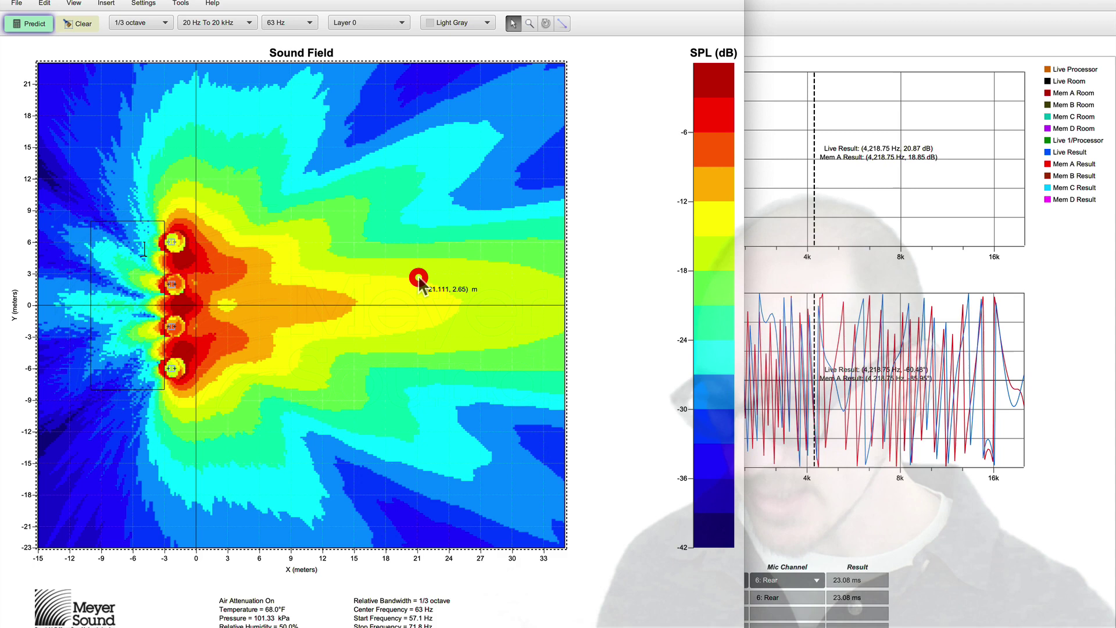
# Step: Clear the prediction, zoom onto the top angled end stack and open its Device Configuration
pyautogui.click(94, 92)
pyautogui.click(83, 24)
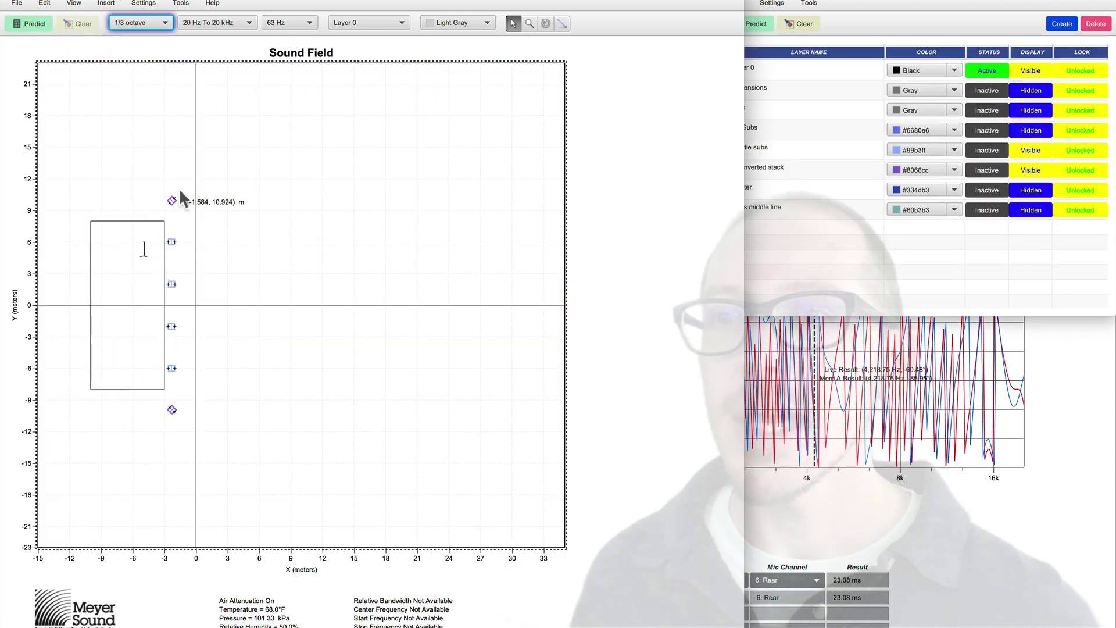
pyautogui.moveTo(180, 187); pyautogui.dragTo(162, 216)
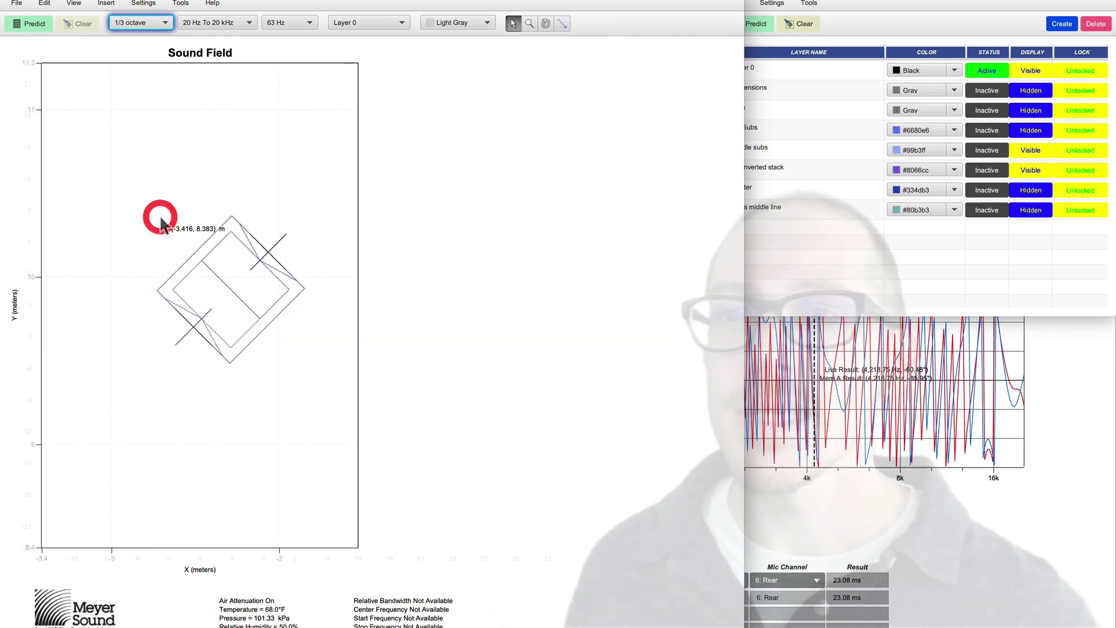
pyautogui.doubleClick(232, 270)
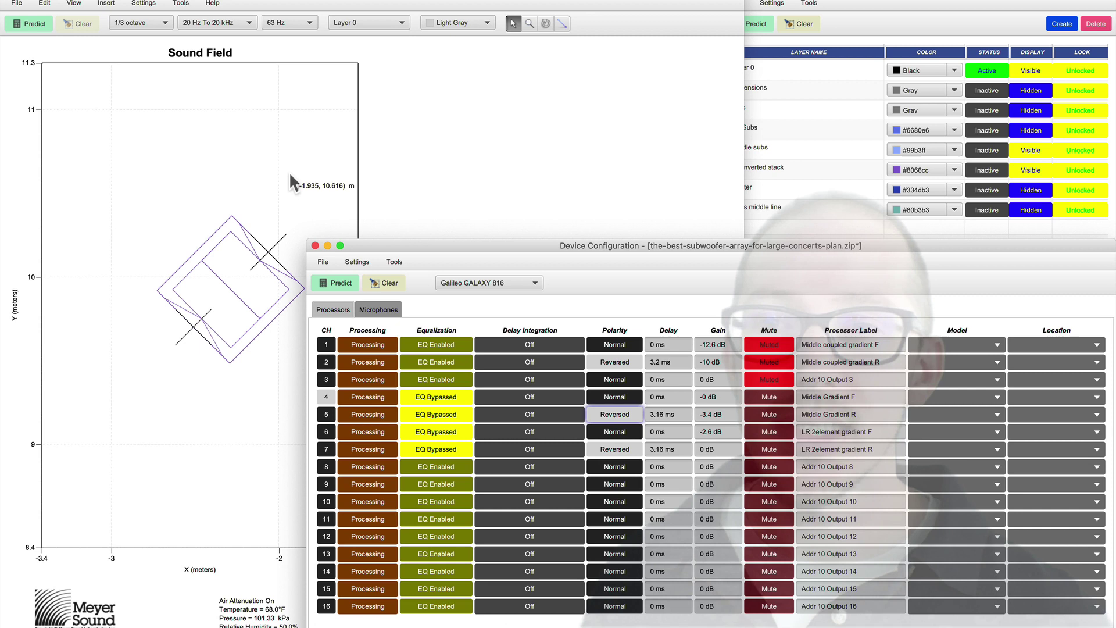
pyautogui.click(270, 185)
# Step: Predict the top end stack alone, then clear that prediction and deselect the stack
pyautogui.hotkey('ctrl', '0')
pyautogui.moveTo(156, 180); pyautogui.dragTo(180, 202)
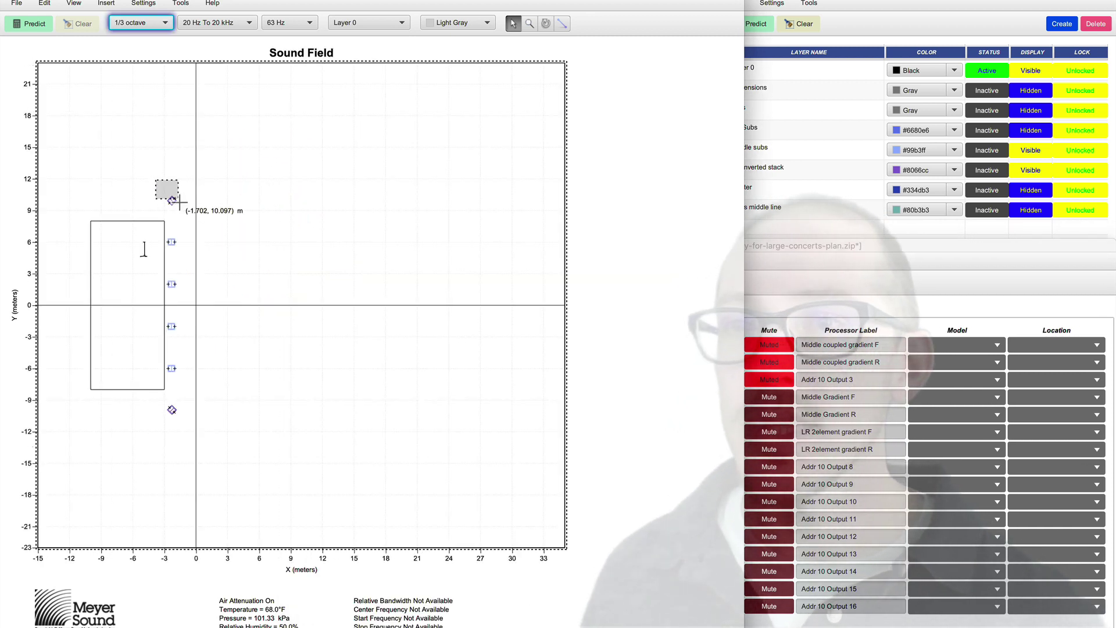
pyautogui.click(19, 23)
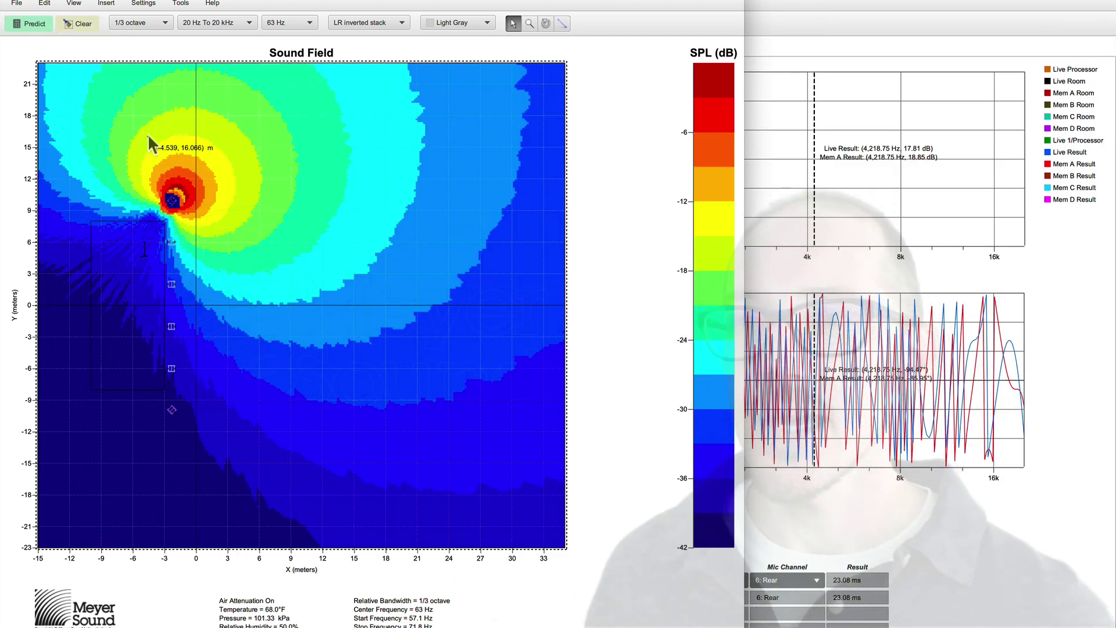
pyautogui.click(148, 135)
pyautogui.click(76, 23)
pyautogui.click(193, 213)
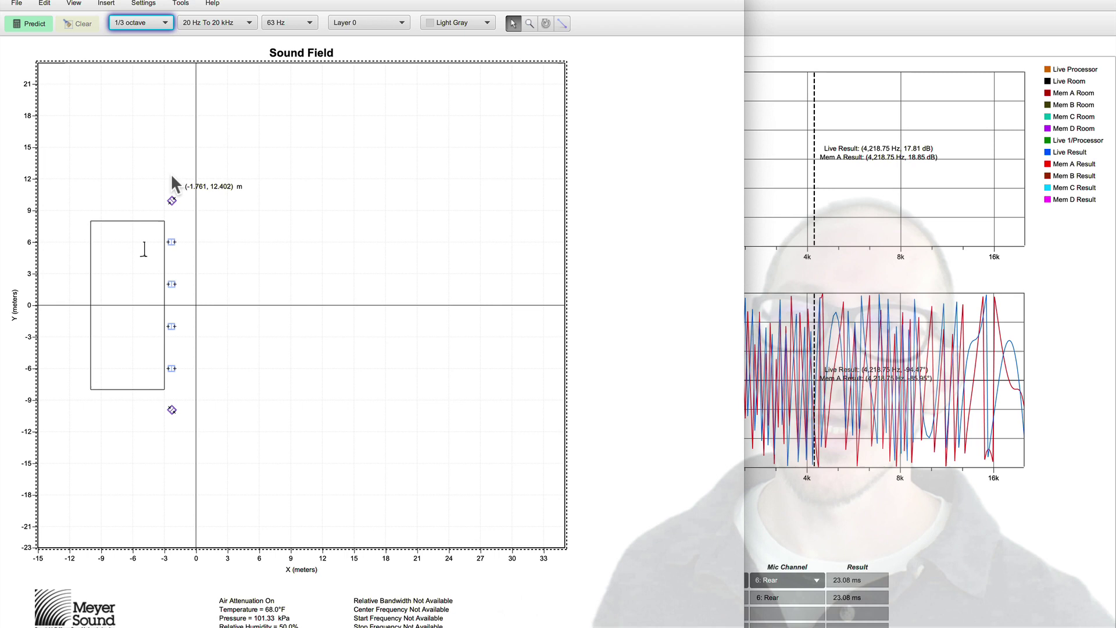
# Step: Deselect the upper angled stack and predict the full six-sub line at 63 Hz
pyautogui.moveTo(162, 182); pyautogui.dragTo(171, 204)
pyautogui.click(181, 211)
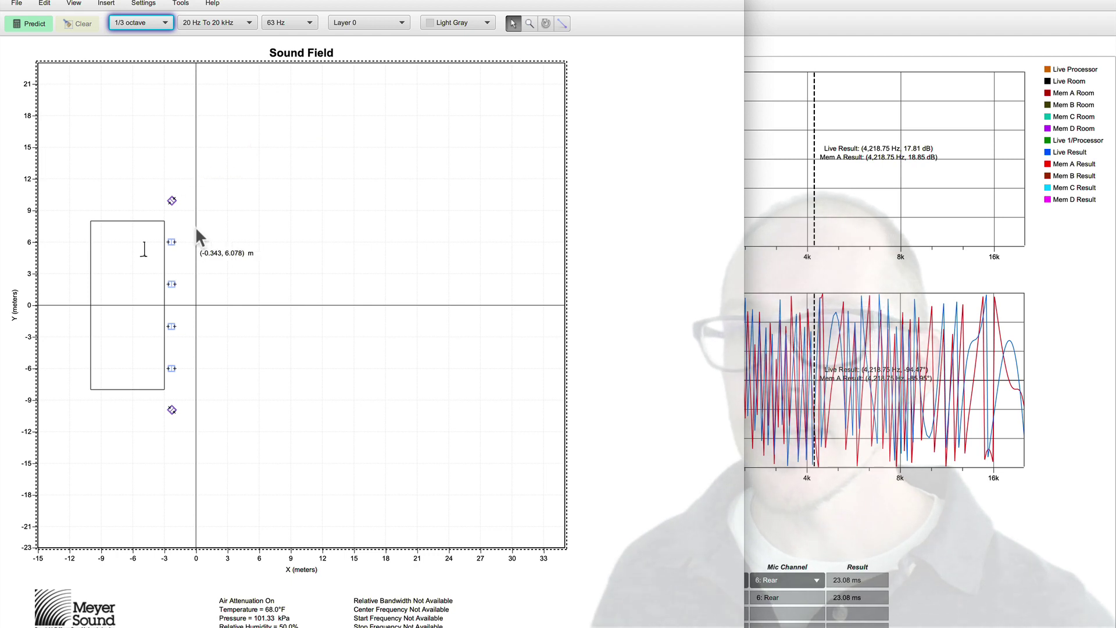
pyautogui.click(25, 24)
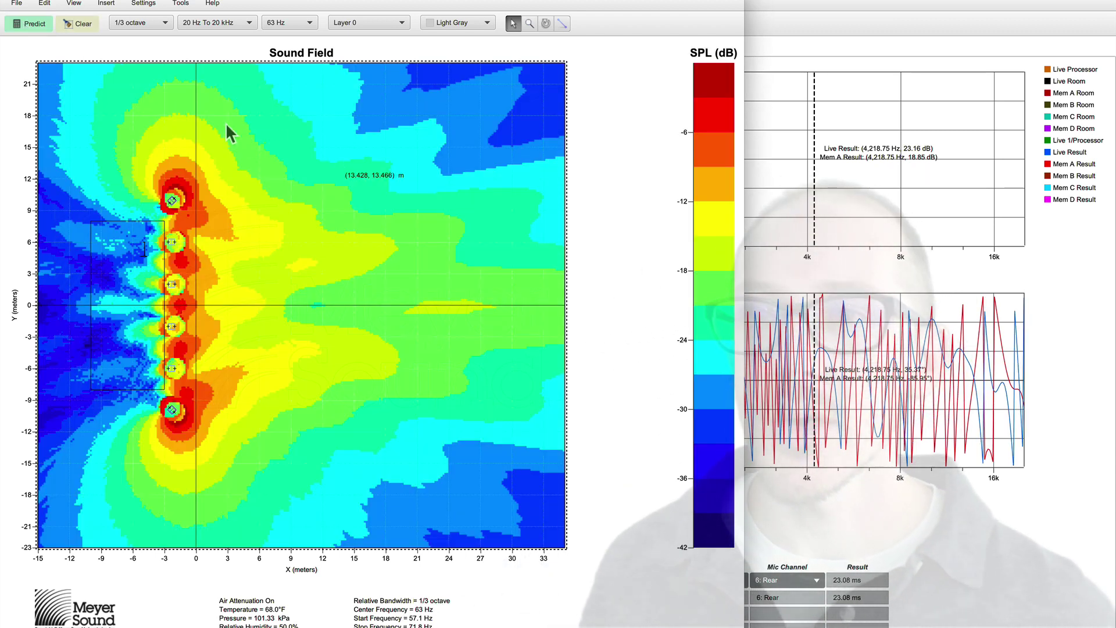
# Step: Rerun the prediction at 40 Hz for comparison, then again at 63 Hz
pyautogui.click(290, 22)
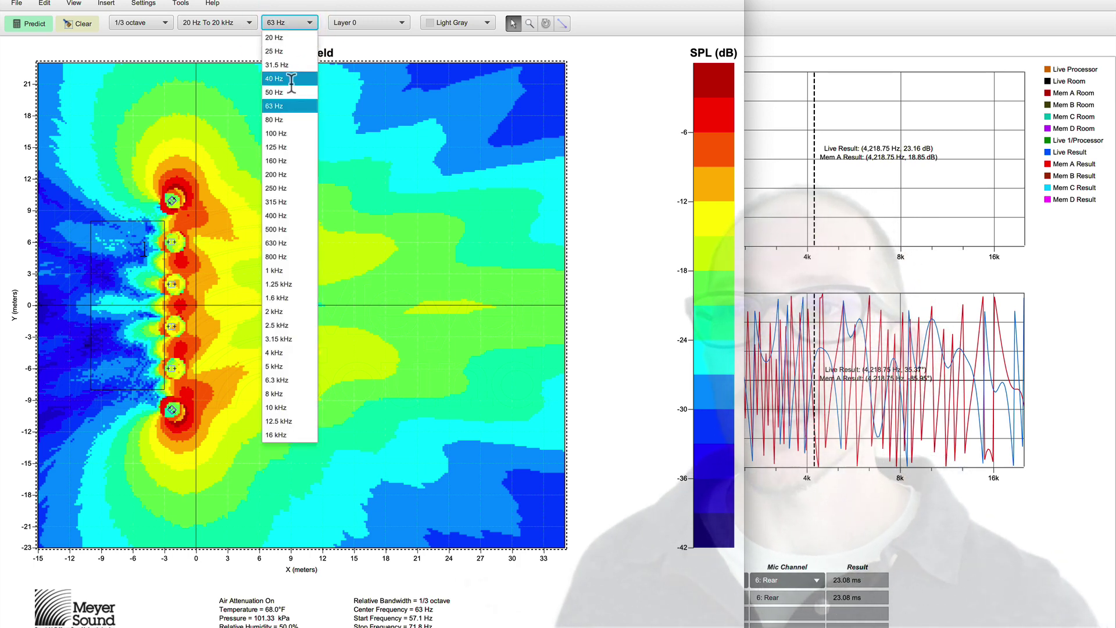
pyautogui.click(290, 80)
pyautogui.click(35, 23)
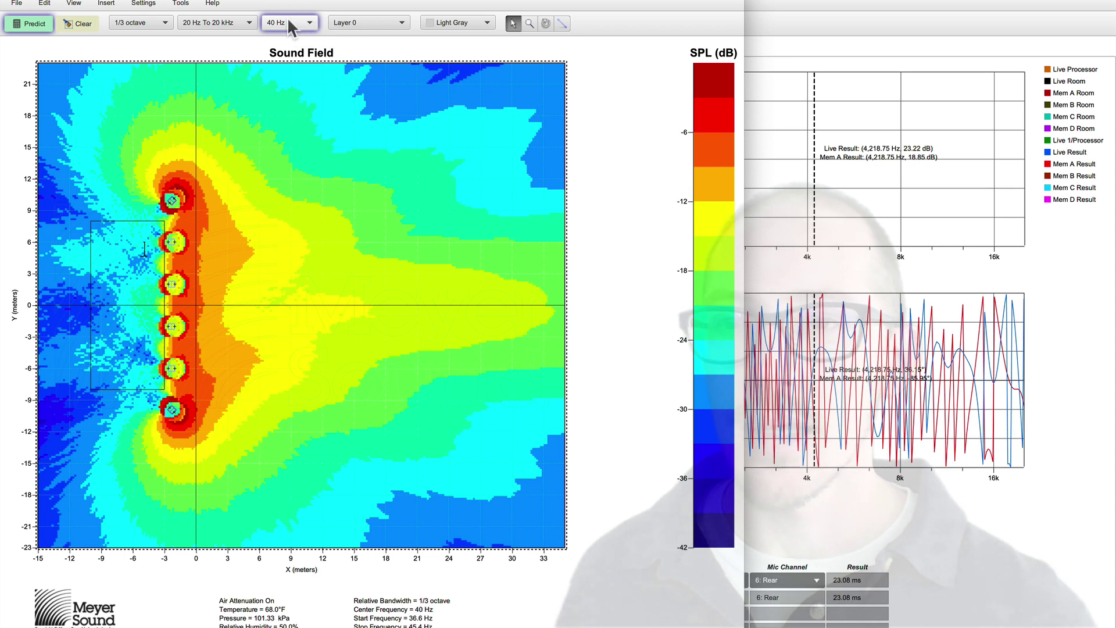
pyautogui.click(289, 23)
pyautogui.click(295, 134)
pyautogui.click(35, 24)
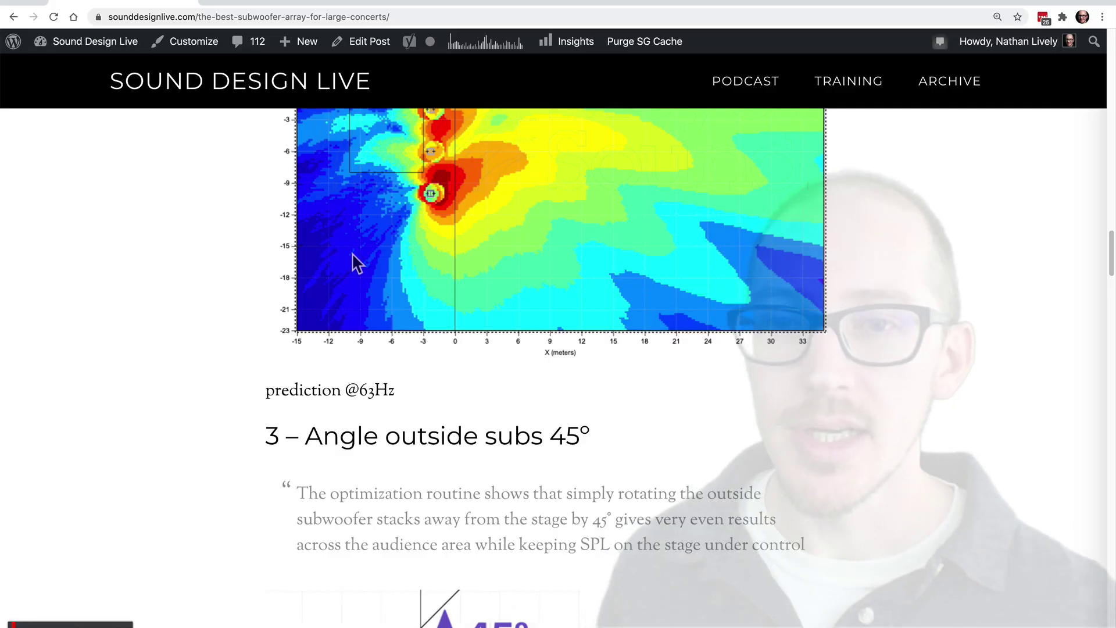
# Step: Review the blog's Results chart of 1st row, FOH, DSC and DSR levels, then switch apps
pyautogui.scroll(-12, 774, 455)
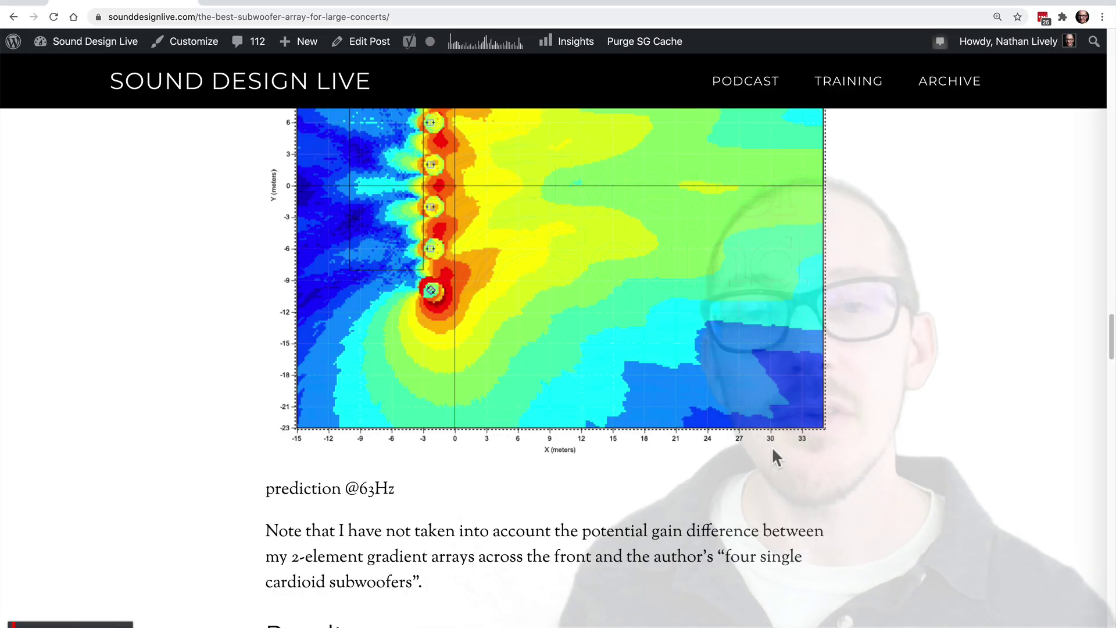
pyautogui.scroll(-3, 772, 446)
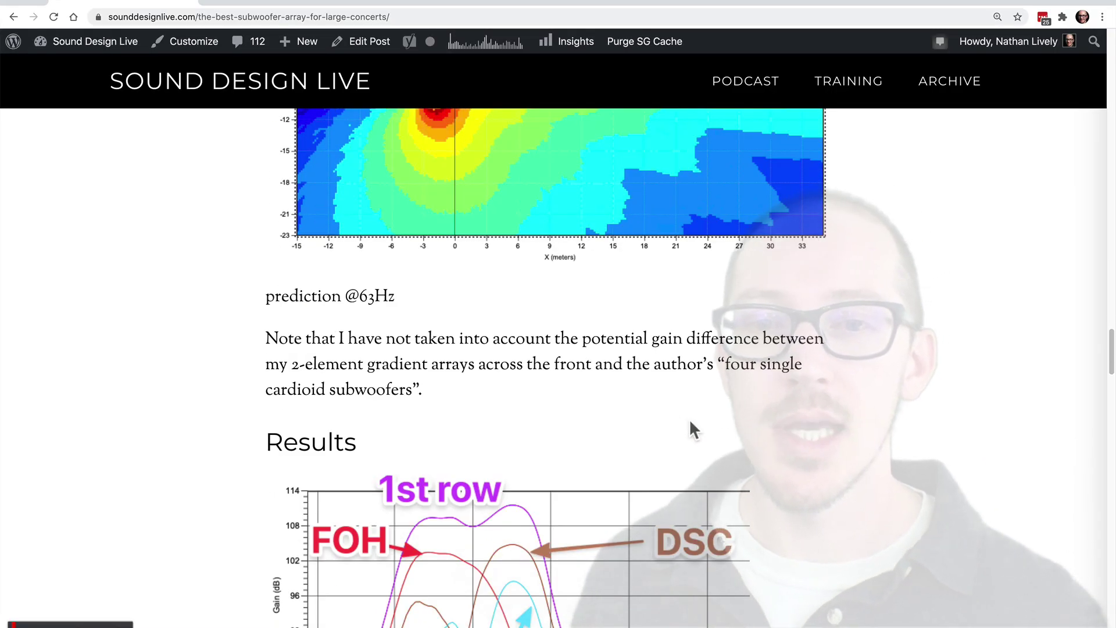
pyautogui.scroll(2, 753, 395)
pyautogui.scroll(-3, 753, 395)
pyautogui.scroll(-2, 753, 395)
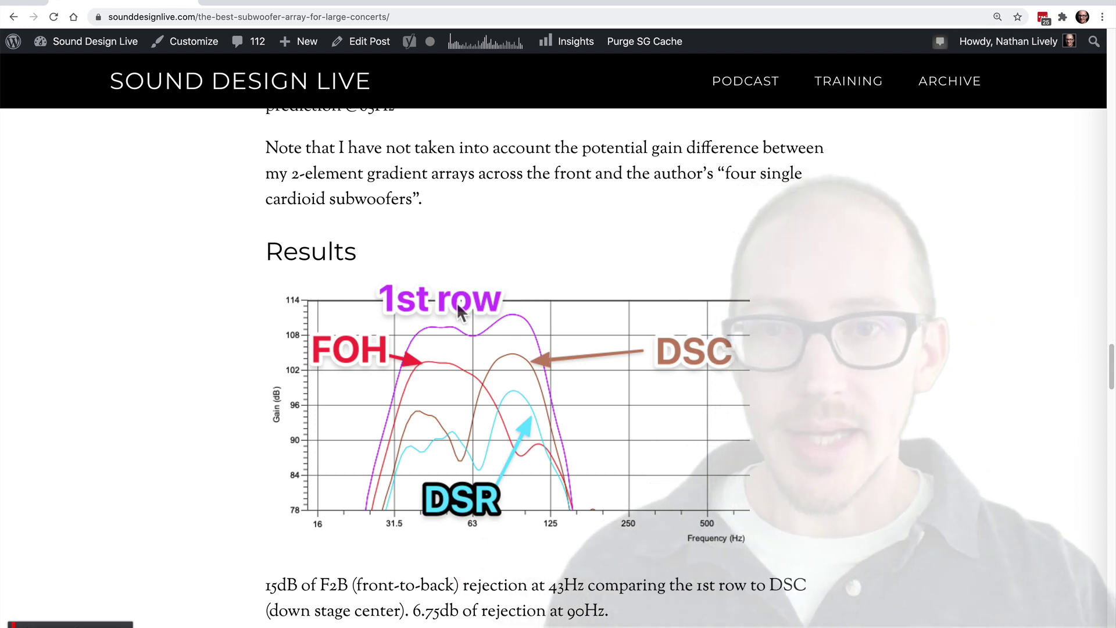
pyautogui.scroll(-1, 459, 312)
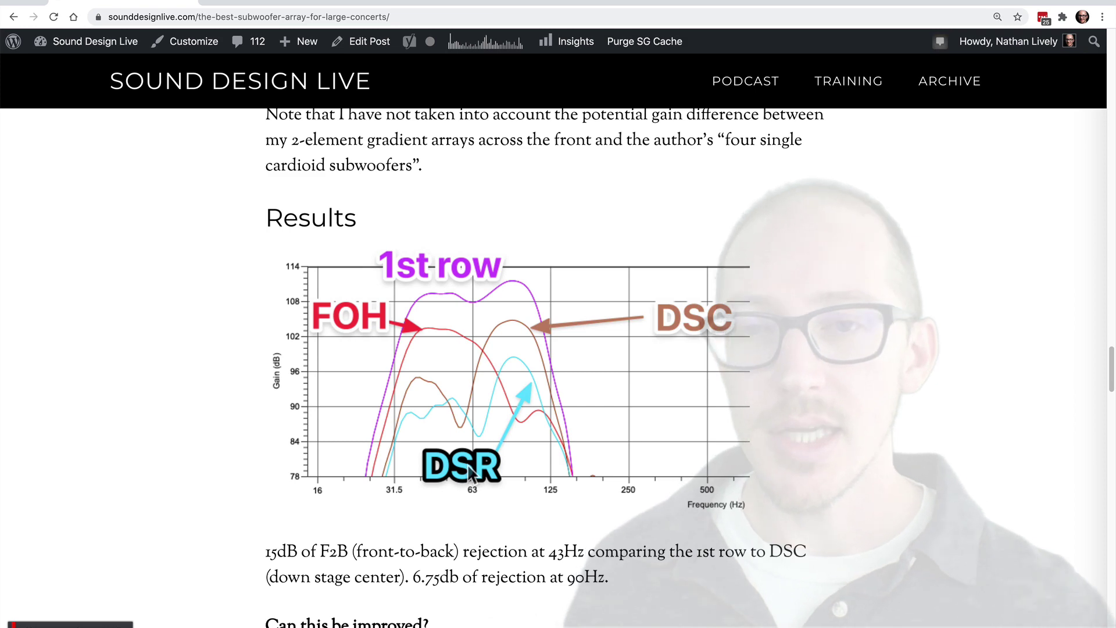
pyautogui.press('super+Tab')
pyautogui.press('super+Tab')
pyautogui.press('super+Tab')
pyautogui.press('super+Tab')
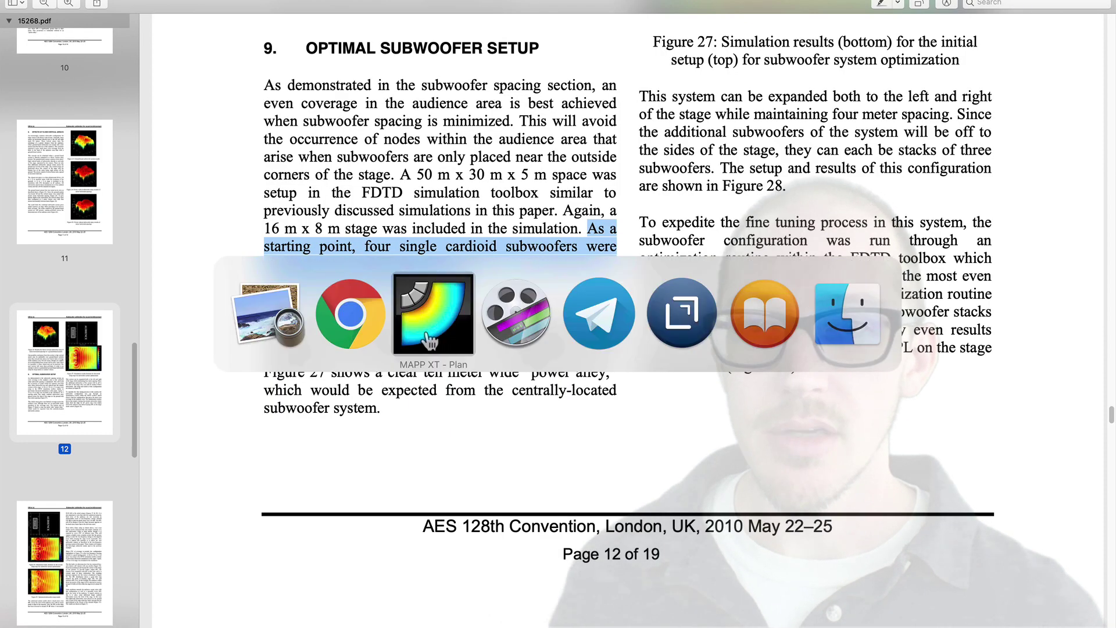
# Step: Set the Mics layer to Visible, clear the 63 Hz prediction, and cycle to the other apps
pyautogui.click(396, 293)
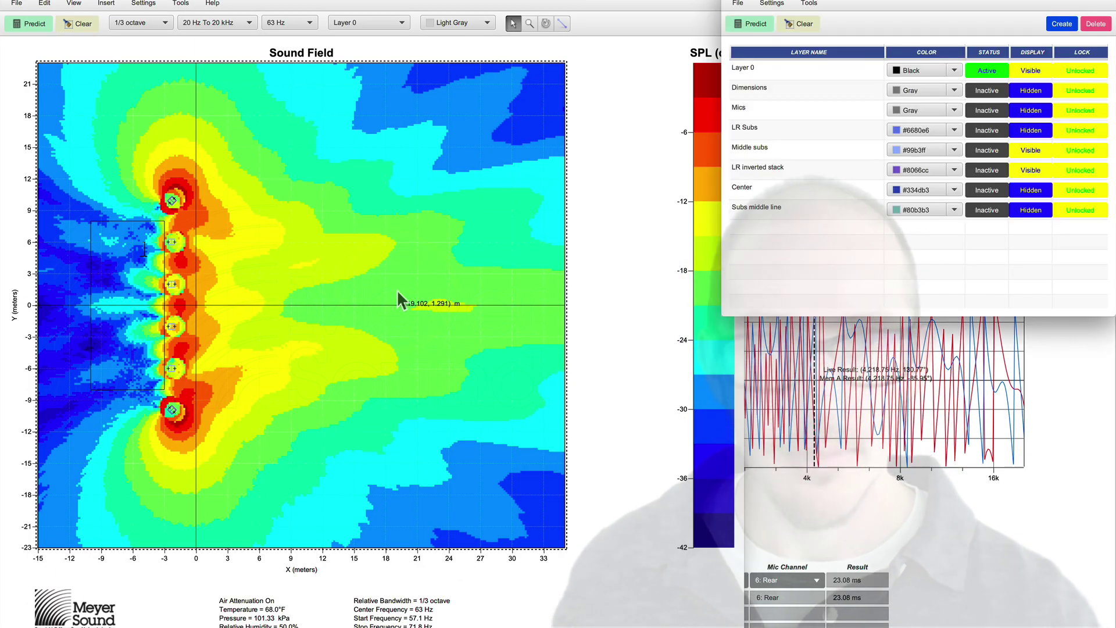
pyautogui.click(1022, 110)
pyautogui.click(214, 118)
pyautogui.click(75, 19)
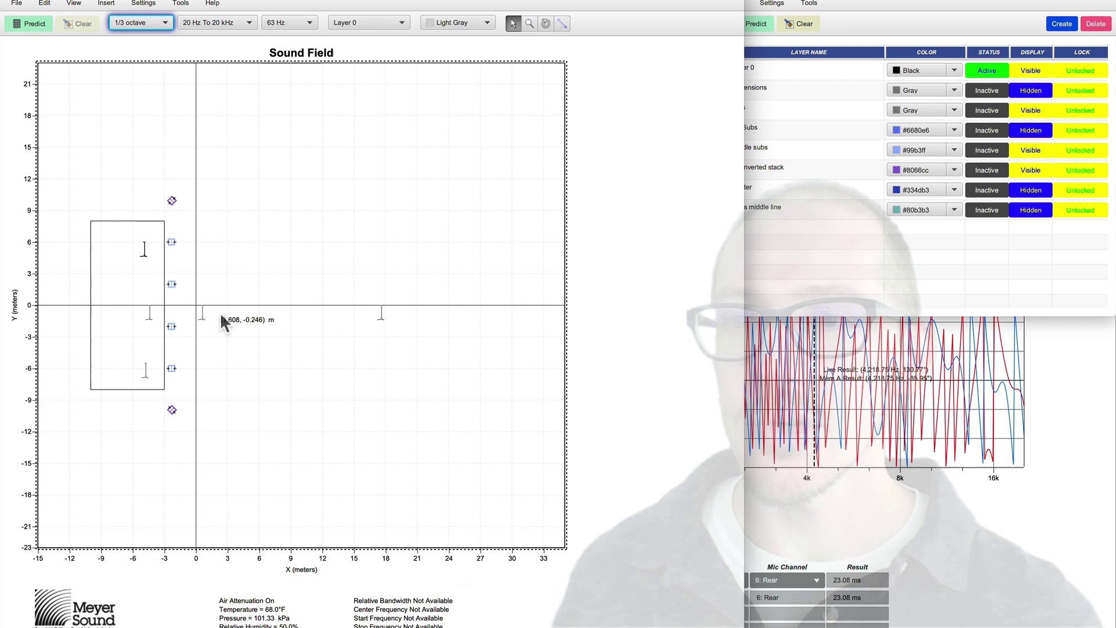
pyautogui.press('super+Tab')
pyautogui.press('super+Tab')
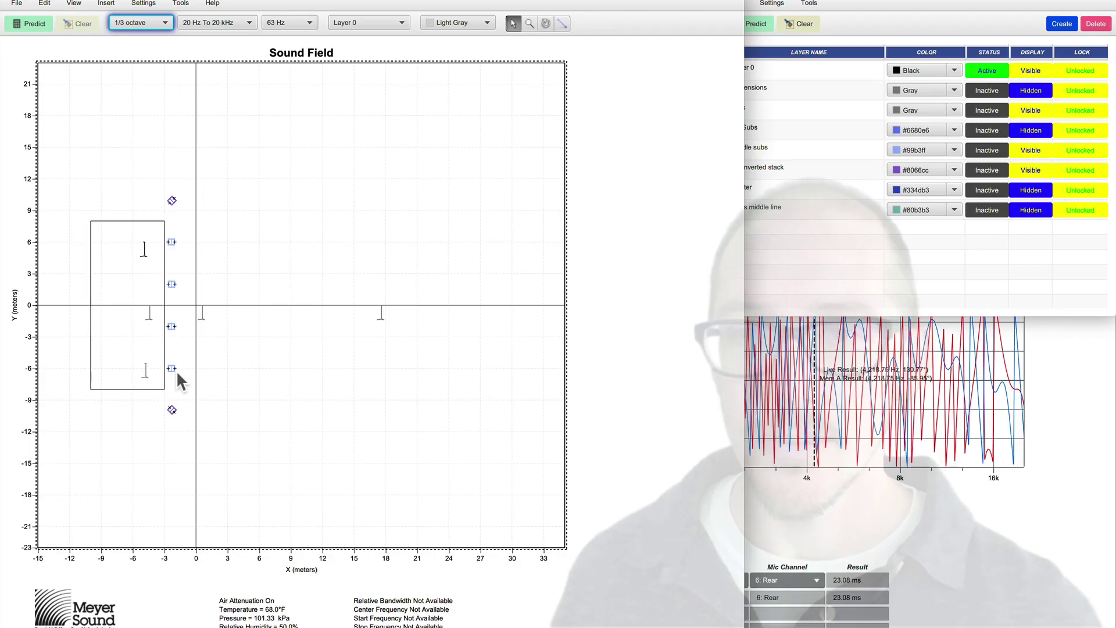
pyautogui.press('super+Tab')
pyautogui.press('super+Tab')
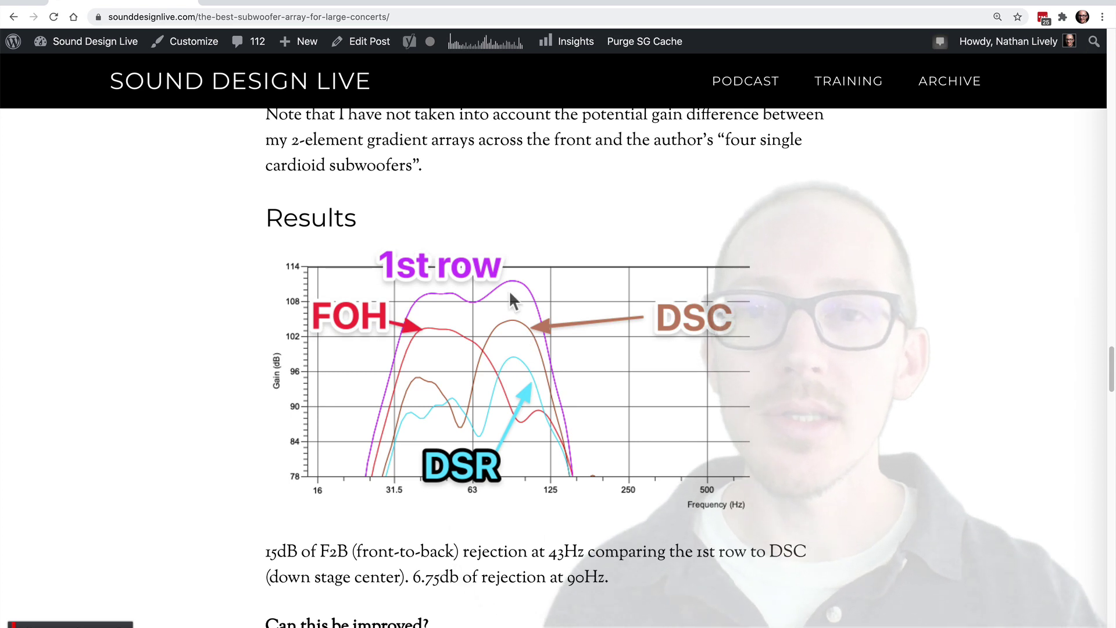
# Step: Set the analysis frequency to 100 Hz, predict the subwoofer layout, and return to the blog
pyautogui.tripleClick(480, 579)
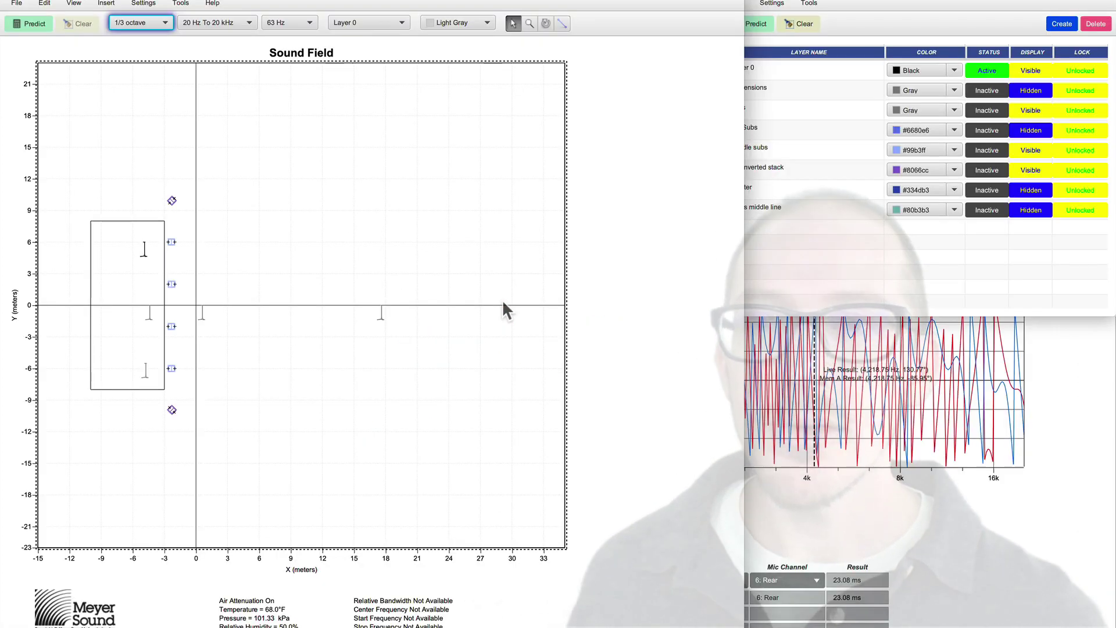
pyautogui.click(306, 22)
pyautogui.click(286, 132)
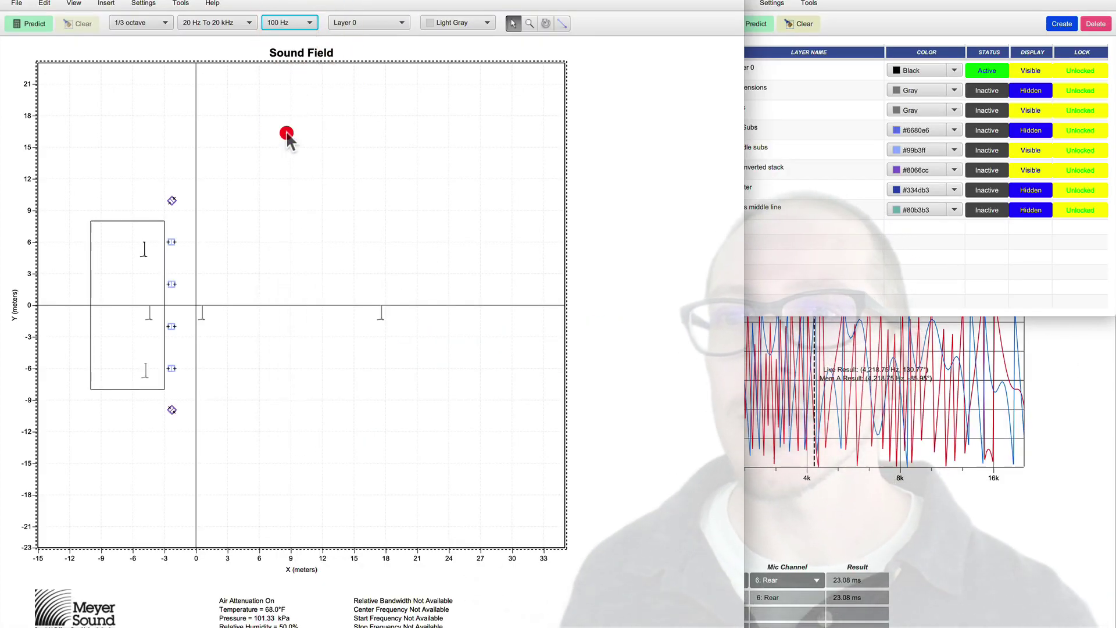
pyautogui.click(41, 26)
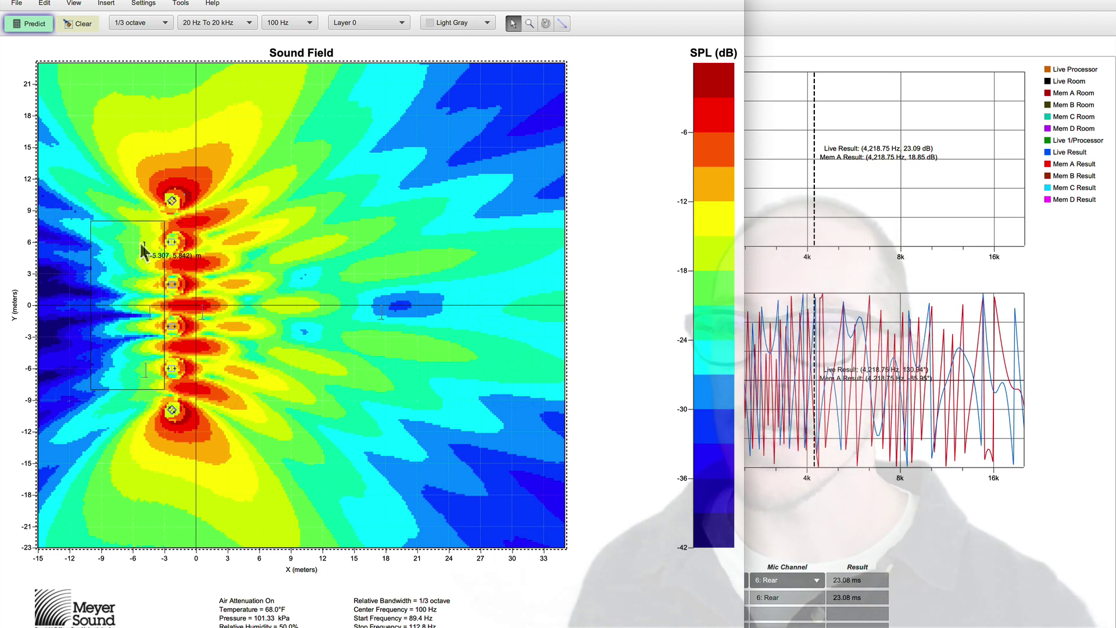
pyautogui.press('super+Tab')
# Step: Scroll to the 'Can this be improved?' heading and select the word 'improved'
pyautogui.scroll(-2, 466, 493)
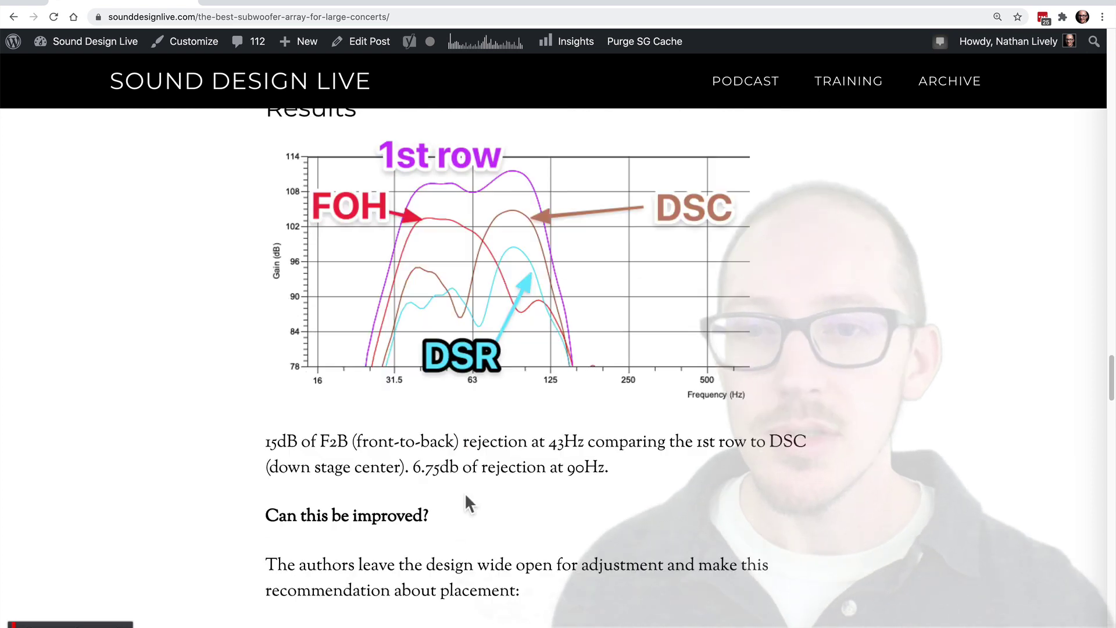
pyautogui.doubleClick(386, 516)
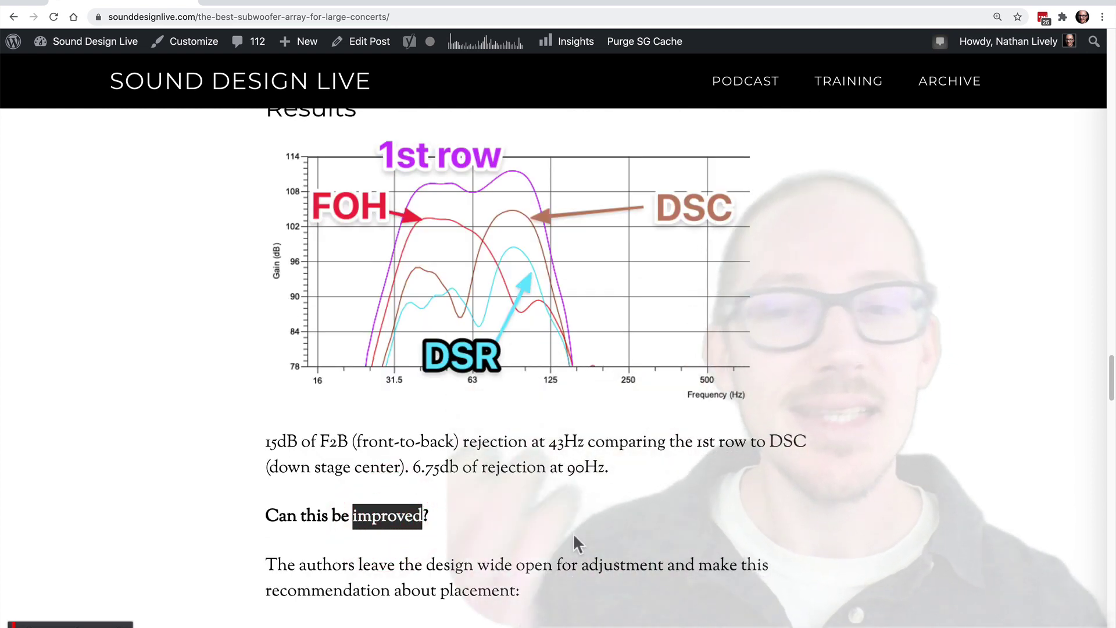
pyautogui.scroll(-4, 652, 477)
pyautogui.scroll(-2, 652, 480)
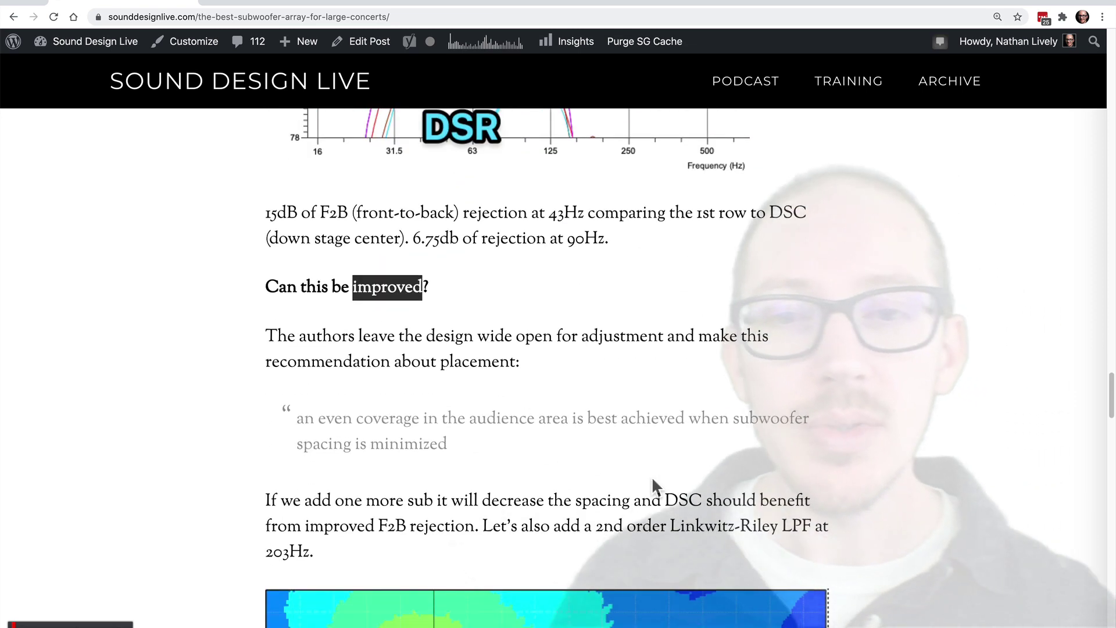
pyautogui.scroll(-2, 652, 480)
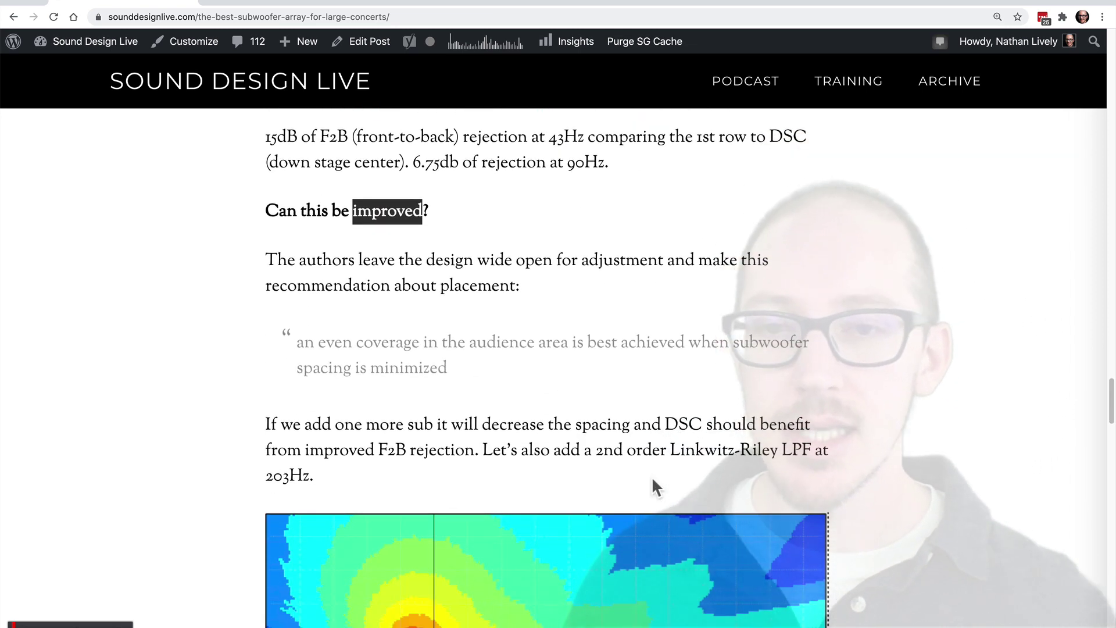
pyautogui.scroll(-8, 651, 476)
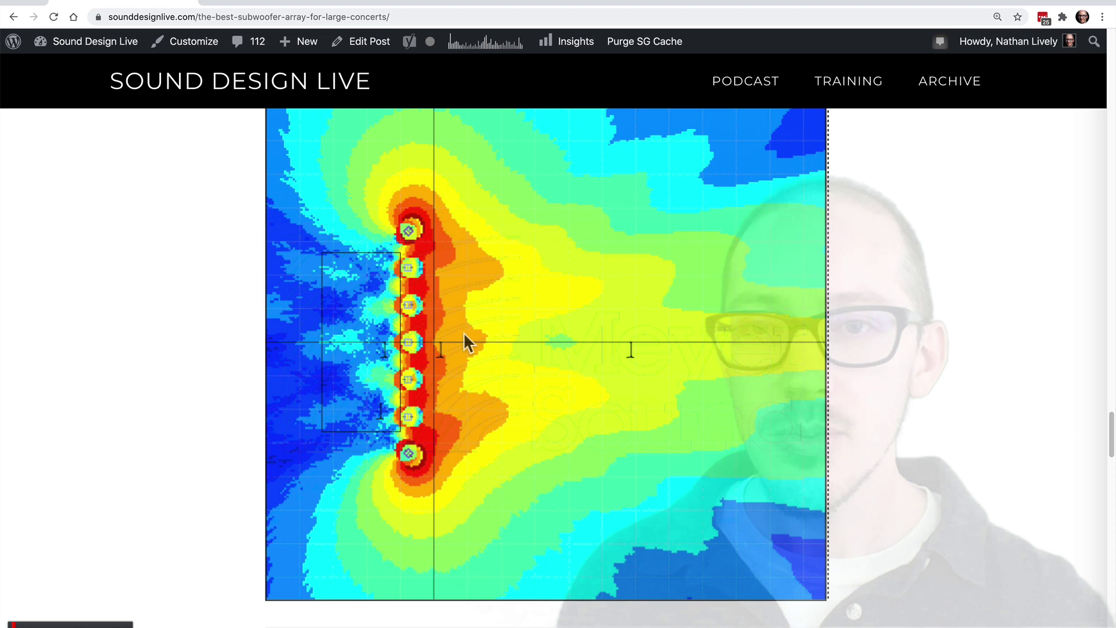
# Step: Study the seven-sub heat map with 203 Hz LPF and its 1st row/FOH/DSC graph
pyautogui.scroll(2, 465, 332)
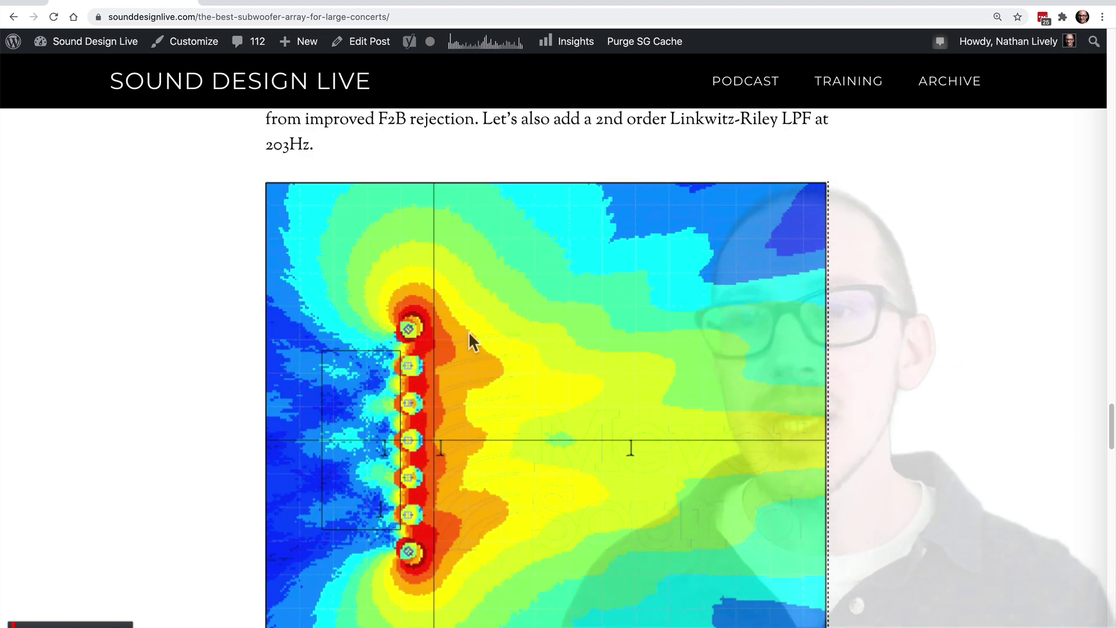
pyautogui.scroll(5, 491, 316)
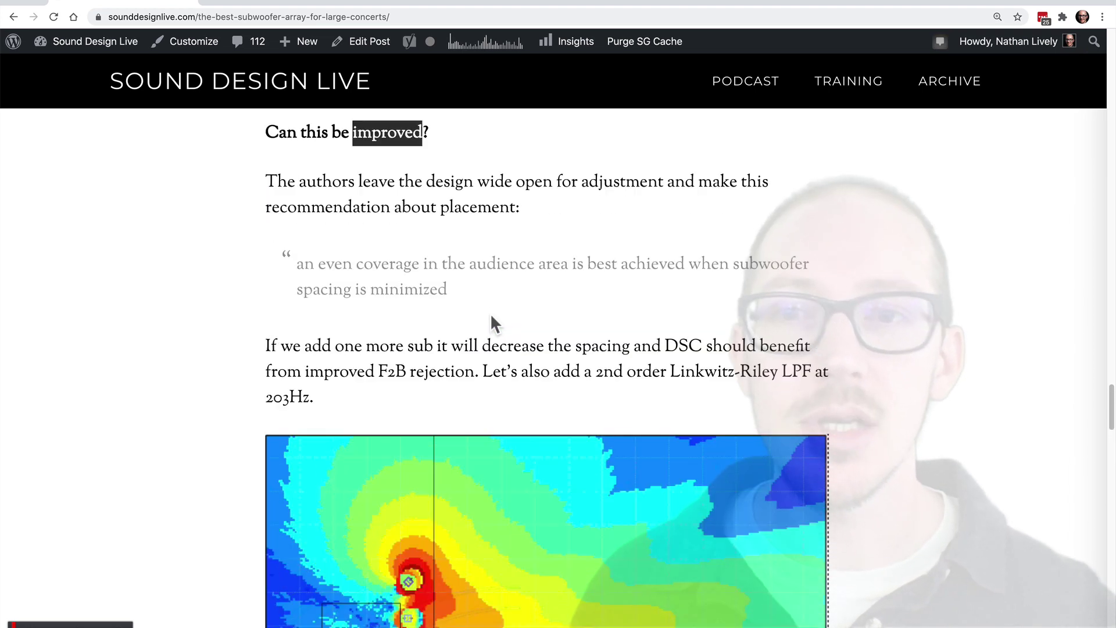
pyautogui.scroll(-5, 491, 317)
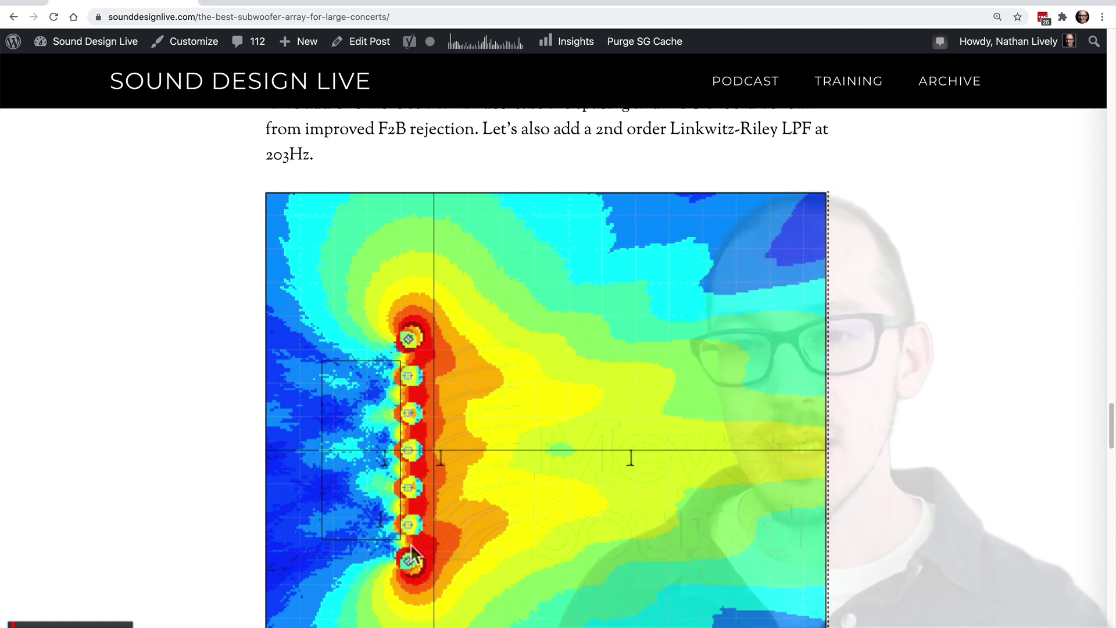
pyautogui.scroll(1, 517, 404)
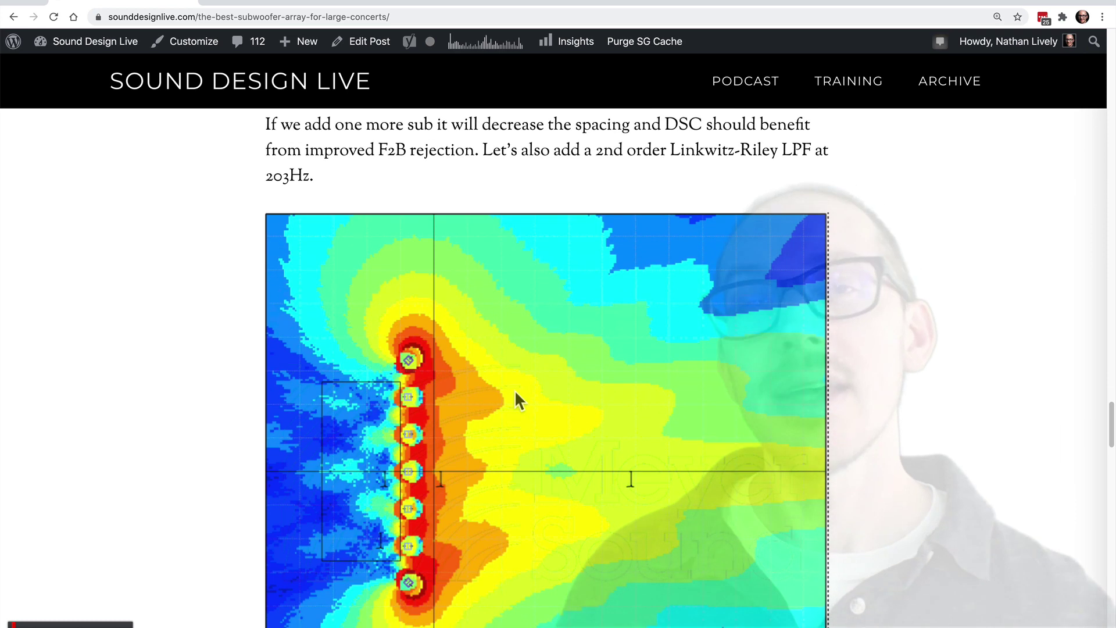
pyautogui.scroll(4, 512, 340)
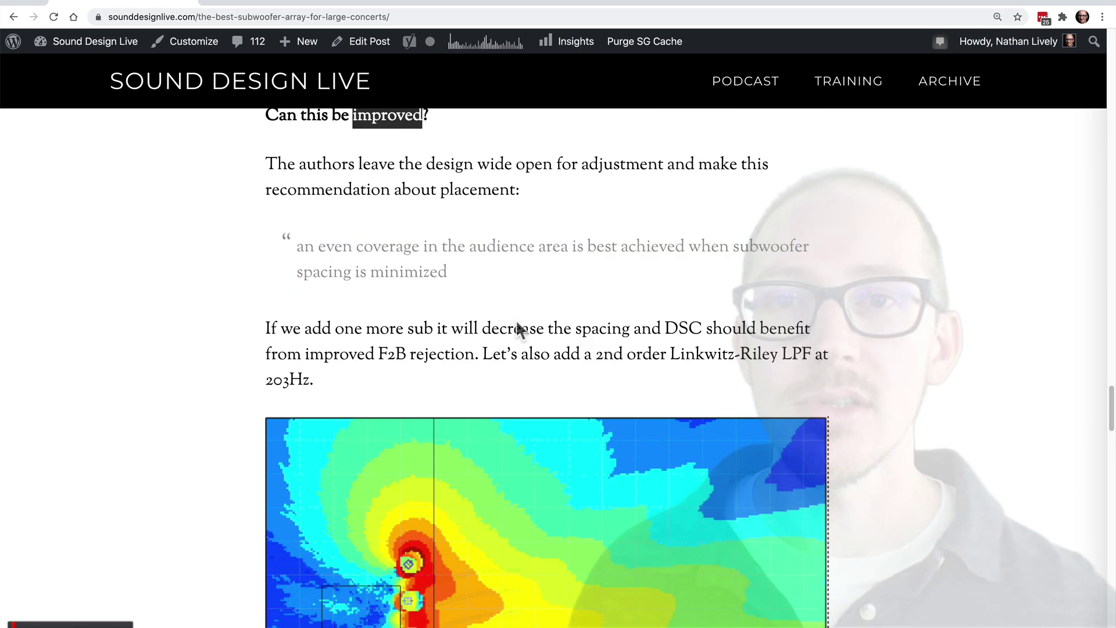
pyautogui.scroll(-3, 517, 320)
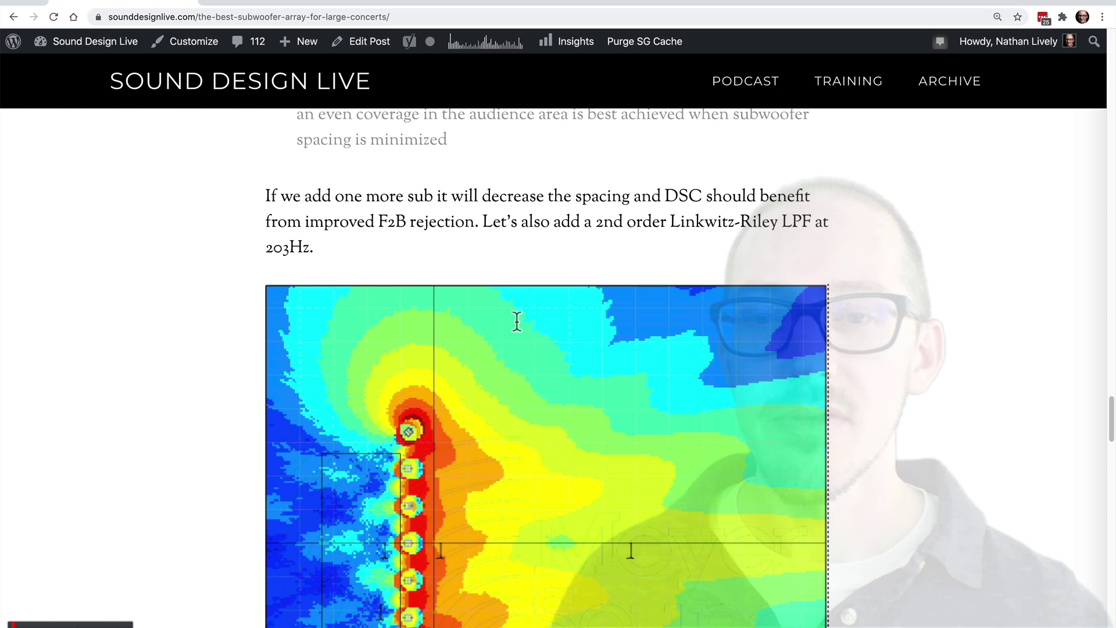
pyautogui.scroll(-8, 480, 329)
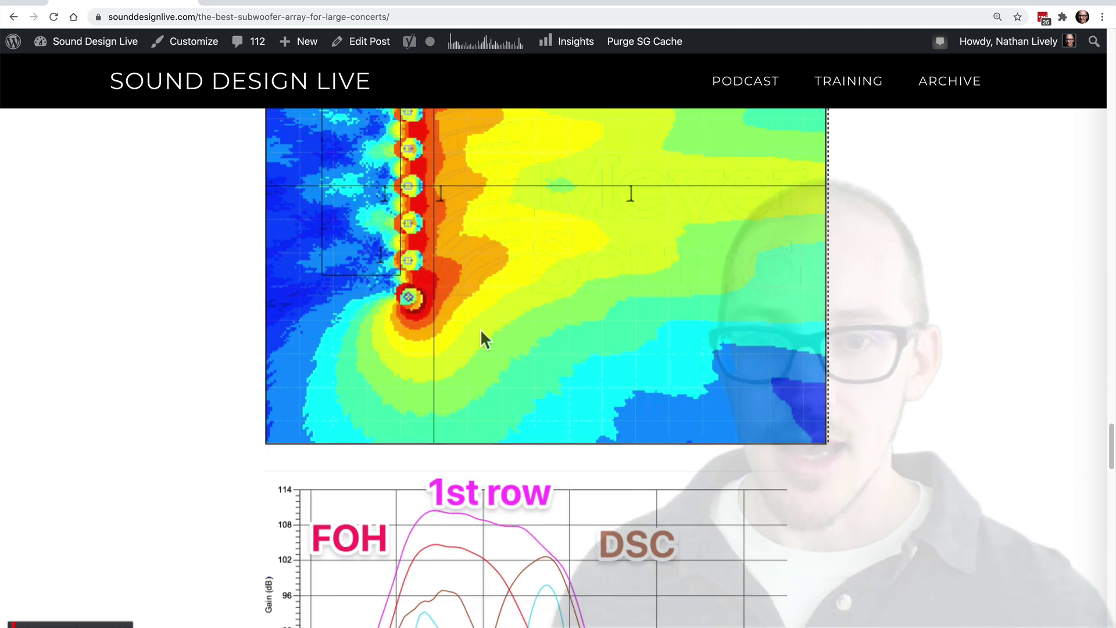
pyautogui.scroll(-3, 480, 329)
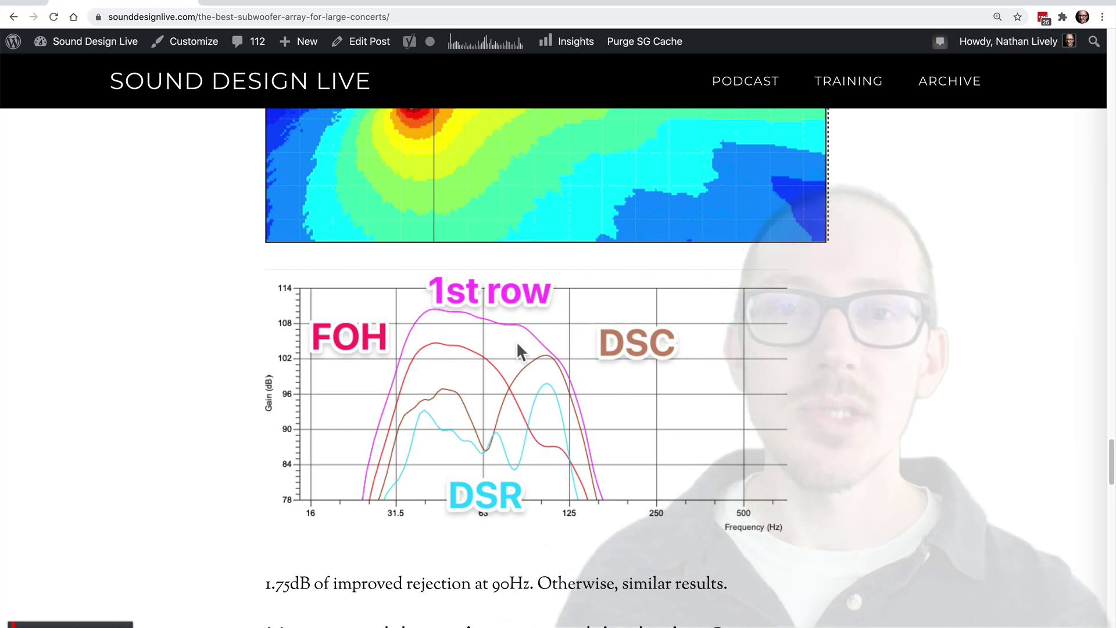
pyautogui.scroll(4, 518, 349)
pyautogui.scroll(1, 516, 340)
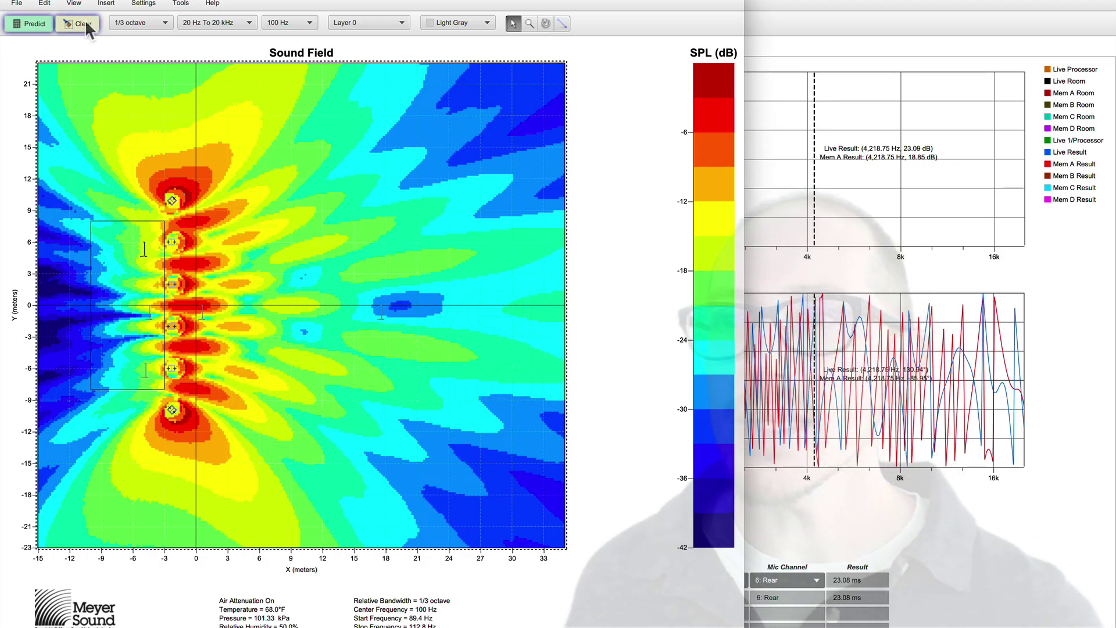
# Step: Clear the old prediction, shift all six subs about 0.7 m toward the audience, and re-predict
pyautogui.click(85, 23)
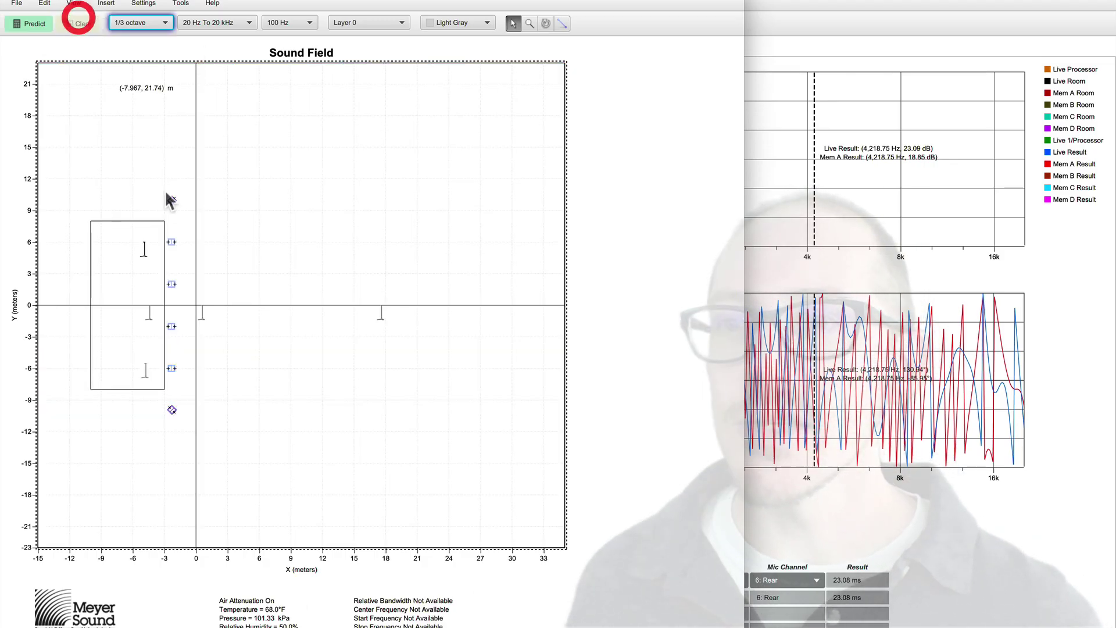
pyautogui.moveTo(187, 194); pyautogui.dragTo(170, 436)
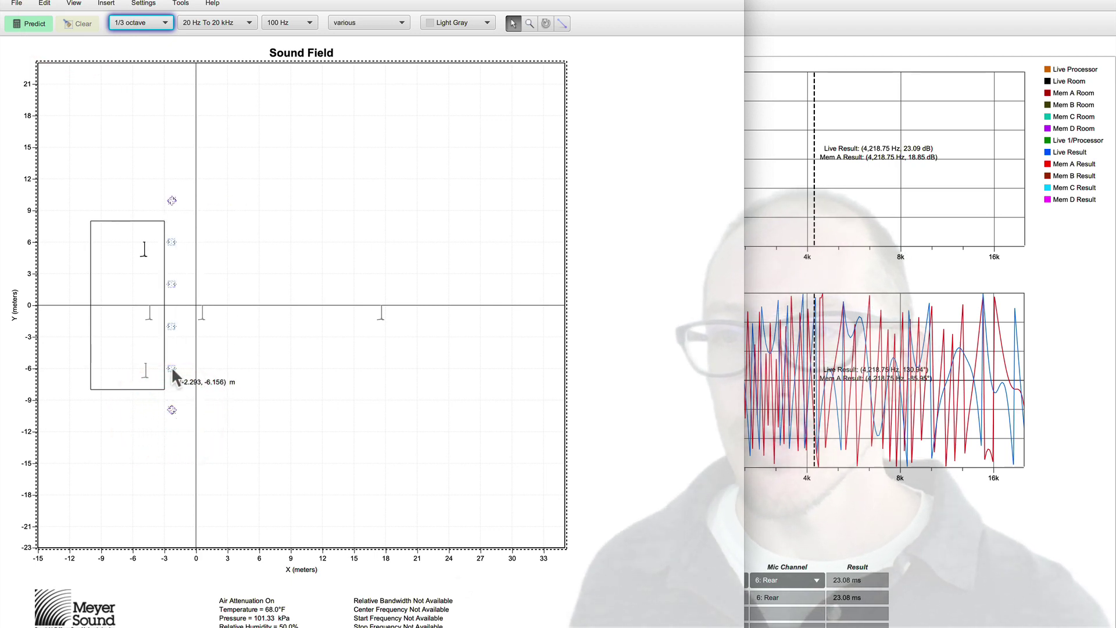
pyautogui.moveTo(172, 367); pyautogui.dragTo(180, 366)
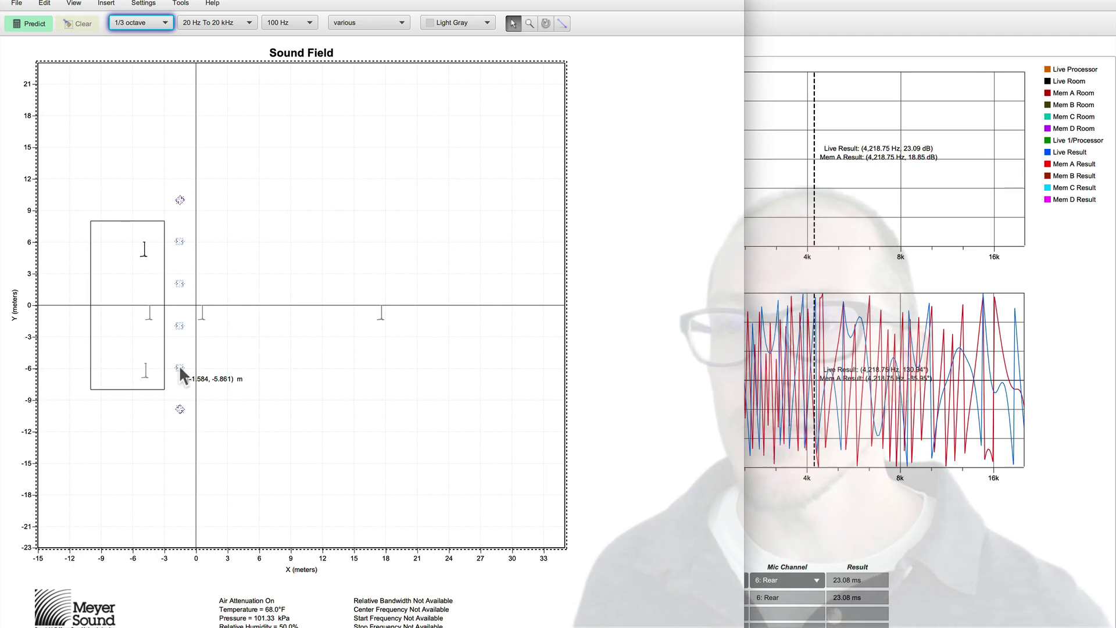
pyautogui.moveTo(179, 367); pyautogui.dragTo(180, 367)
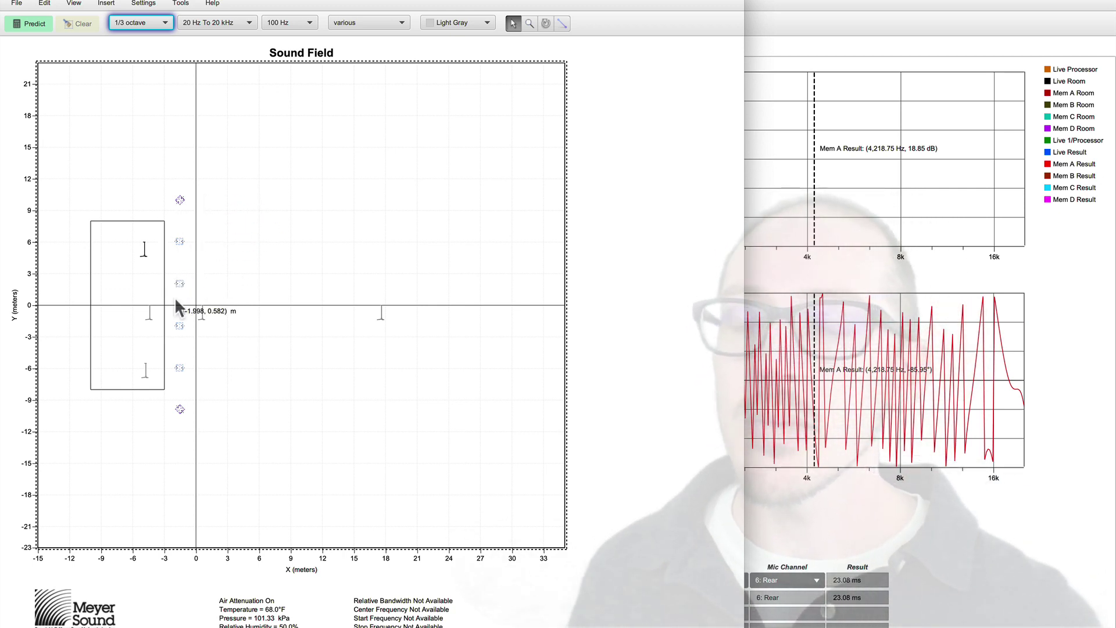
pyautogui.click(30, 23)
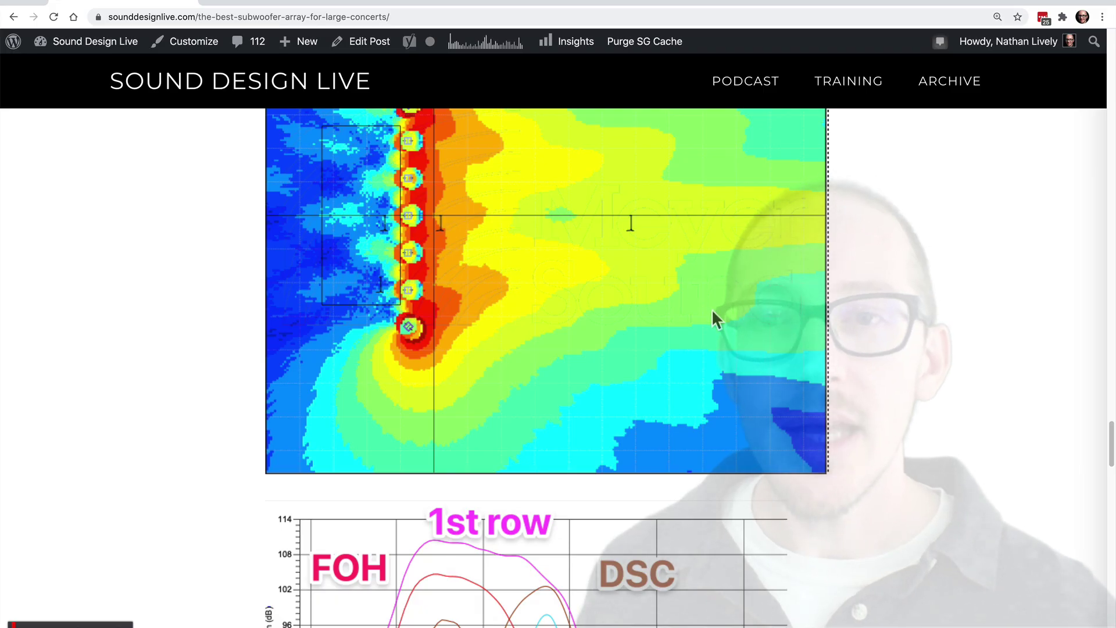
# Step: Highlight 'You can download my MAPP file here.' at the post's end, then switch to Preview
pyautogui.scroll(-14, 712, 309)
pyautogui.scroll(6, 711, 309)
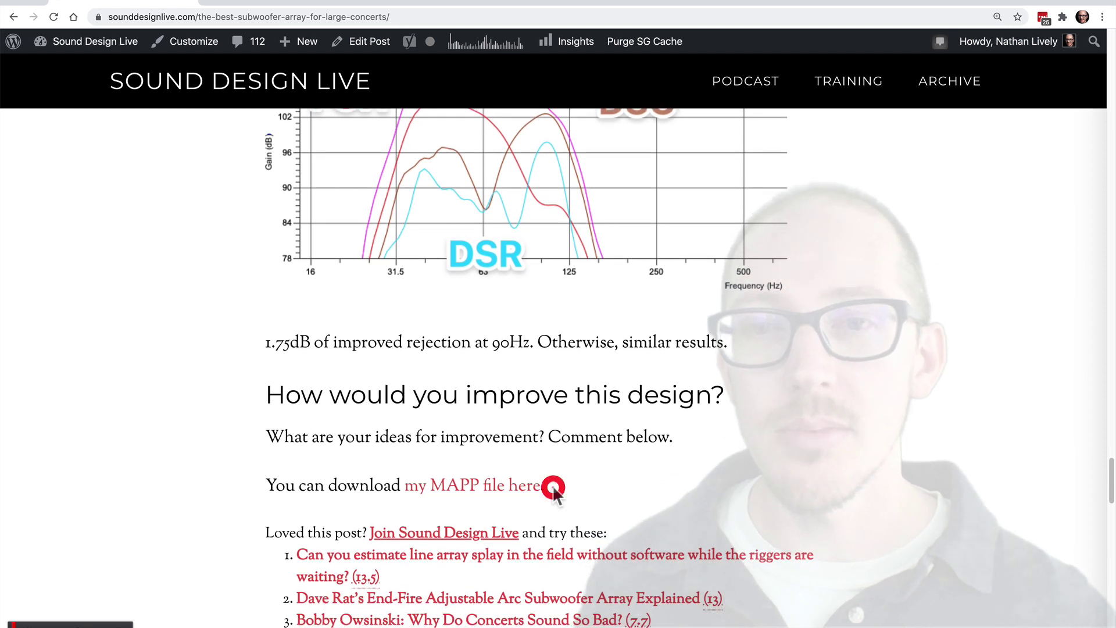
pyautogui.tripleClick(552, 485)
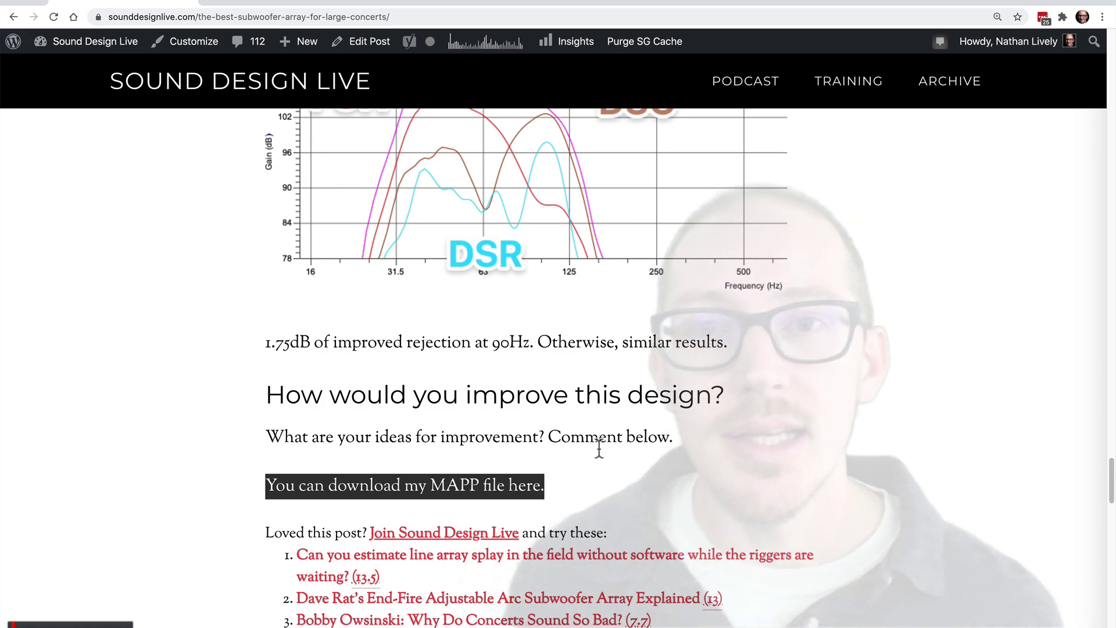
pyautogui.press('super+Tab')
pyautogui.press('super+Tab')
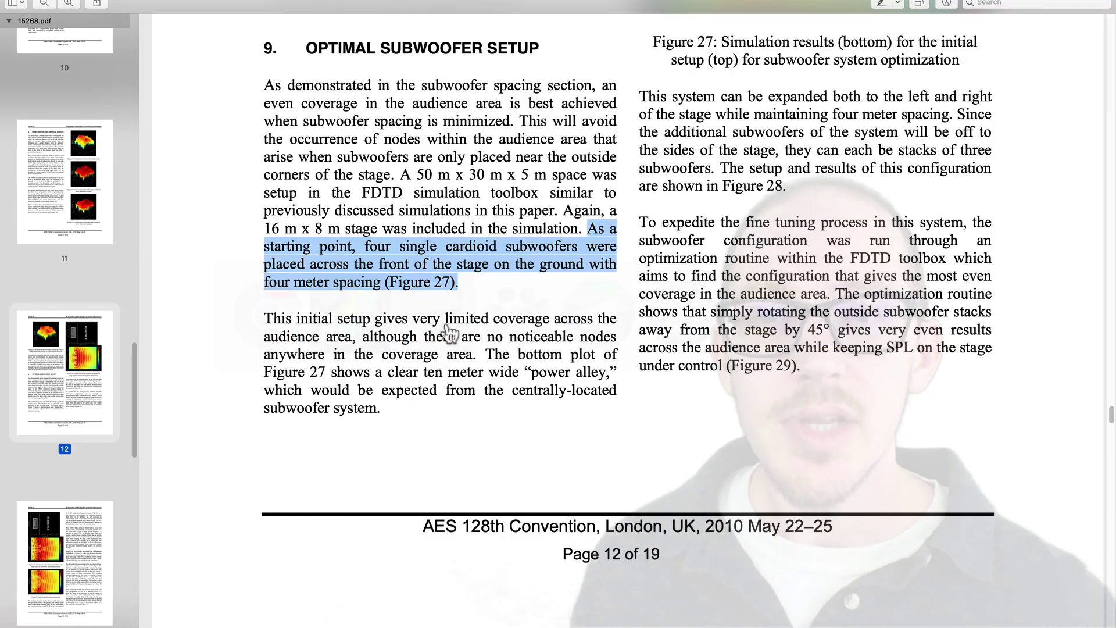
# Step: Scroll the paper to page 13 and highlight 'cover 270° of audience area'
pyautogui.scroll(-10, 736, 340)
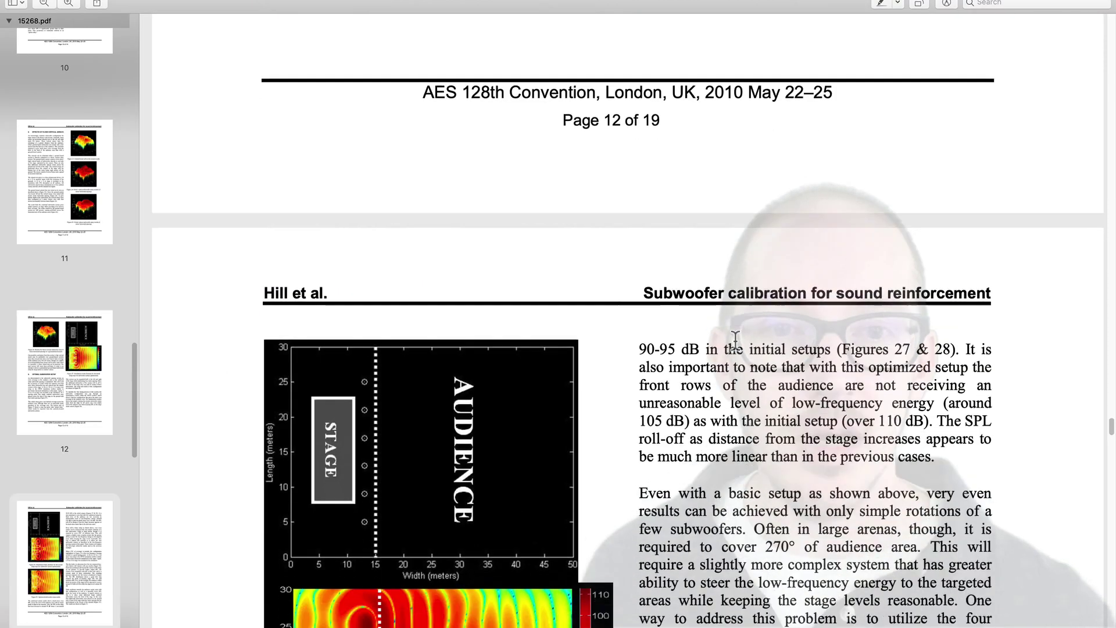
pyautogui.scroll(-2, 736, 340)
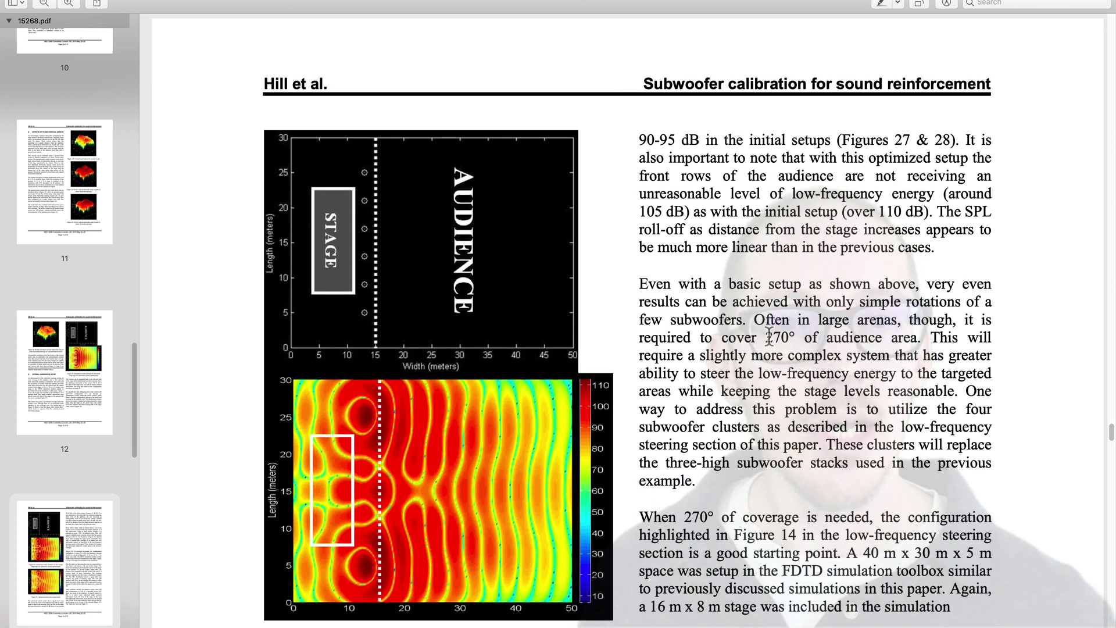
pyautogui.moveTo(716, 337); pyautogui.dragTo(919, 343)
# Step: Clear the MAPP XT sound-field prediction, then return to the paper's stage-surround figures
pyautogui.press('super+Tab')
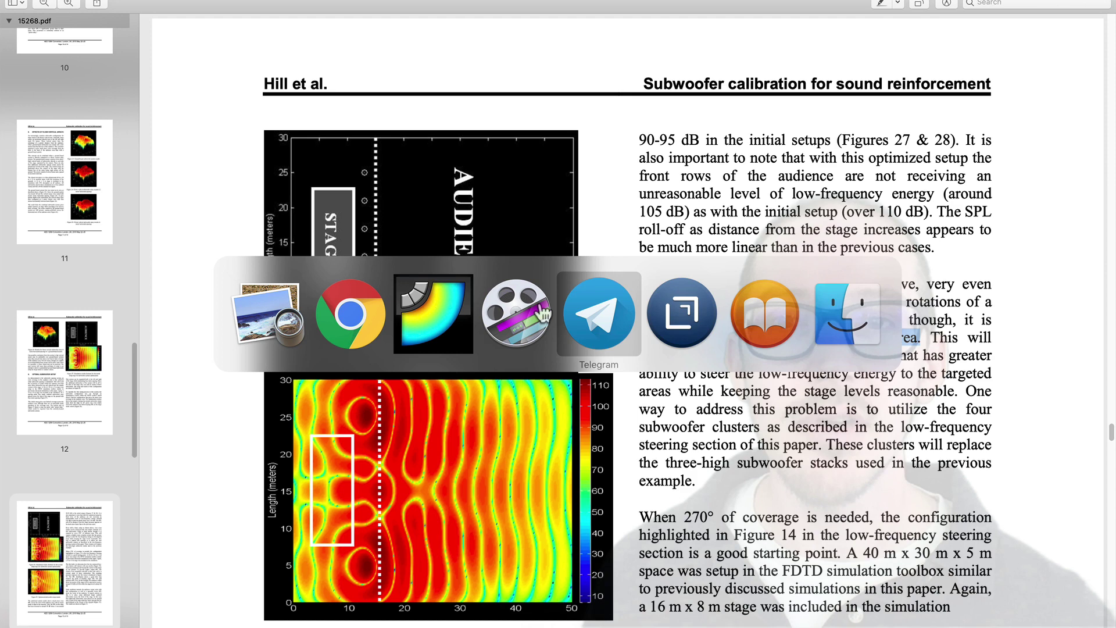
pyautogui.click(423, 303)
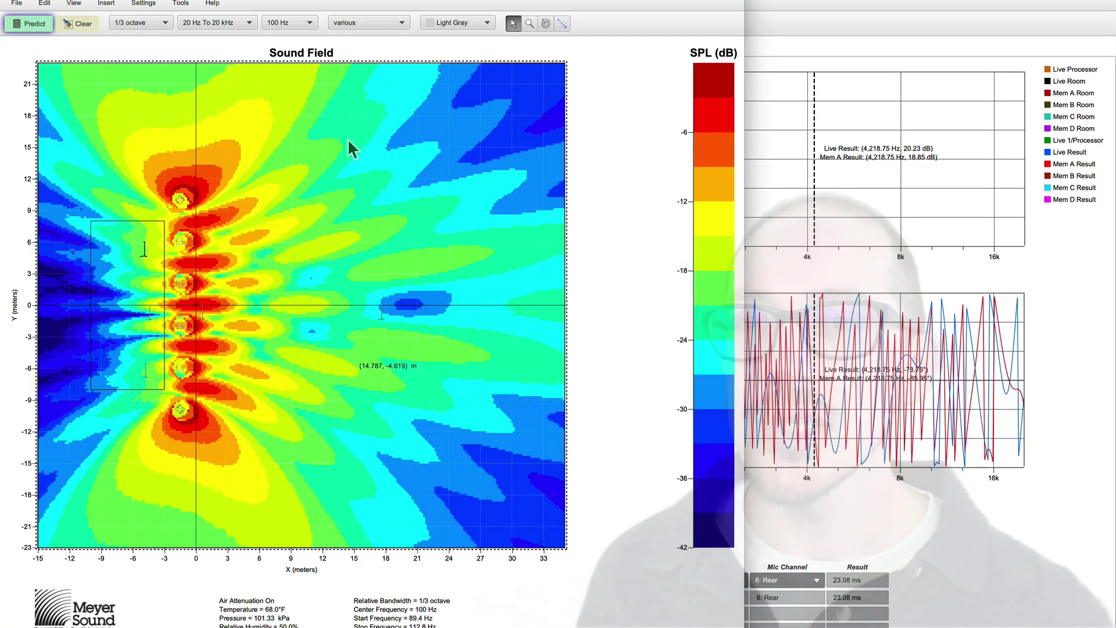
pyautogui.click(80, 24)
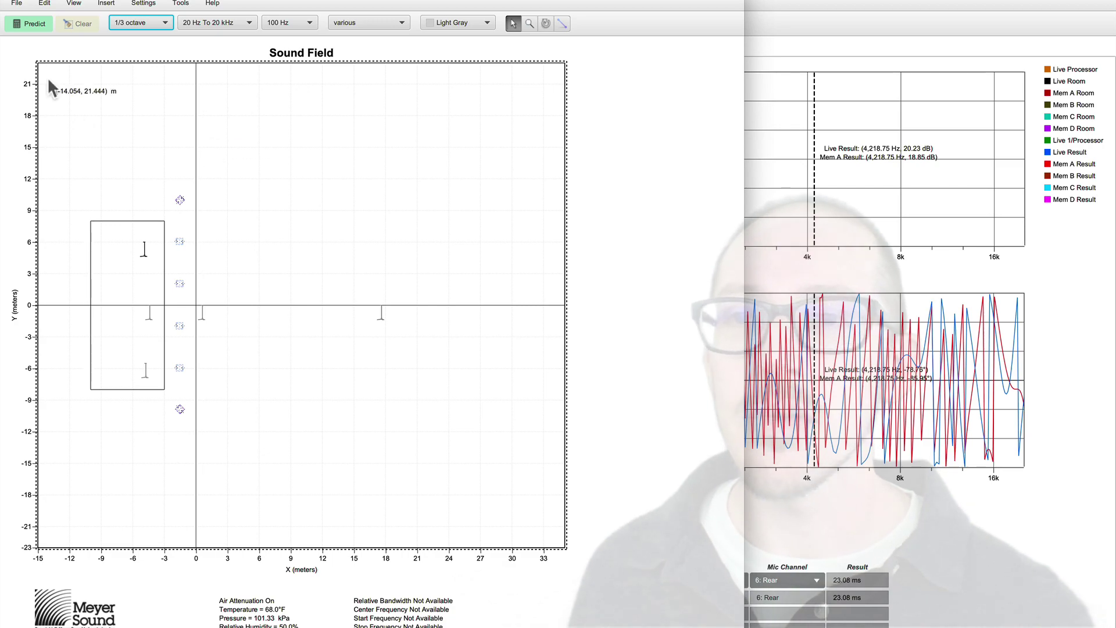
pyautogui.press('super+Tab')
pyautogui.scroll(5, 364, 366)
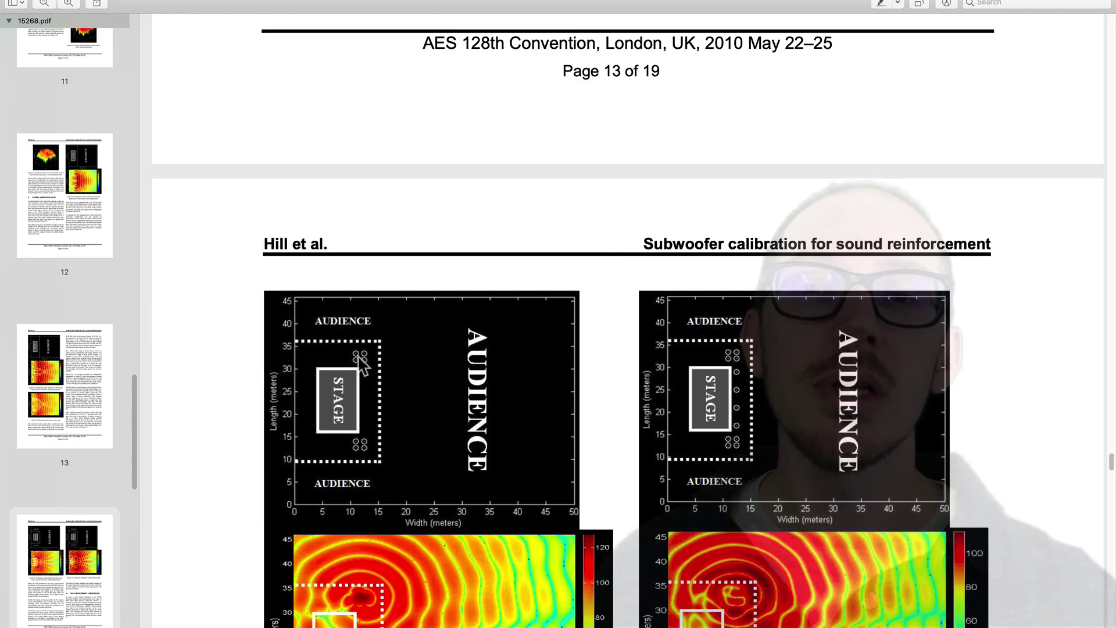